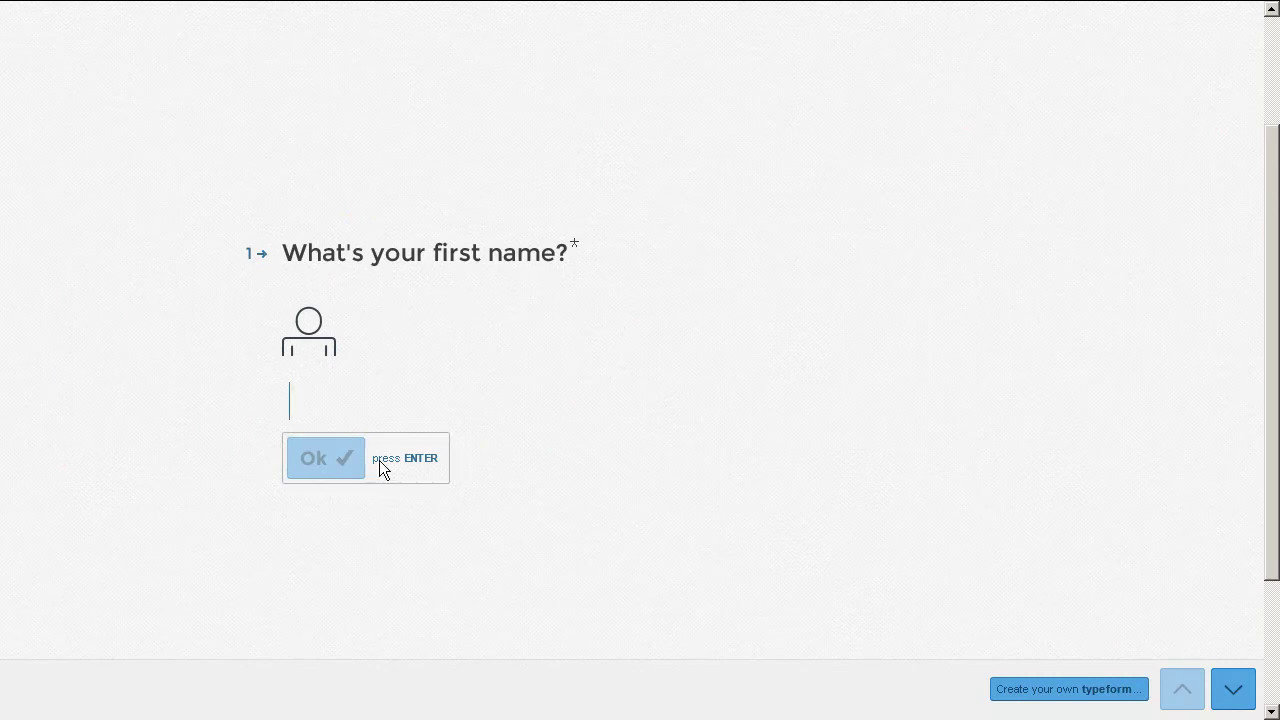
Fill in the Typeform registration with a first name, last name and e-mail address, and submit it.
text(John)
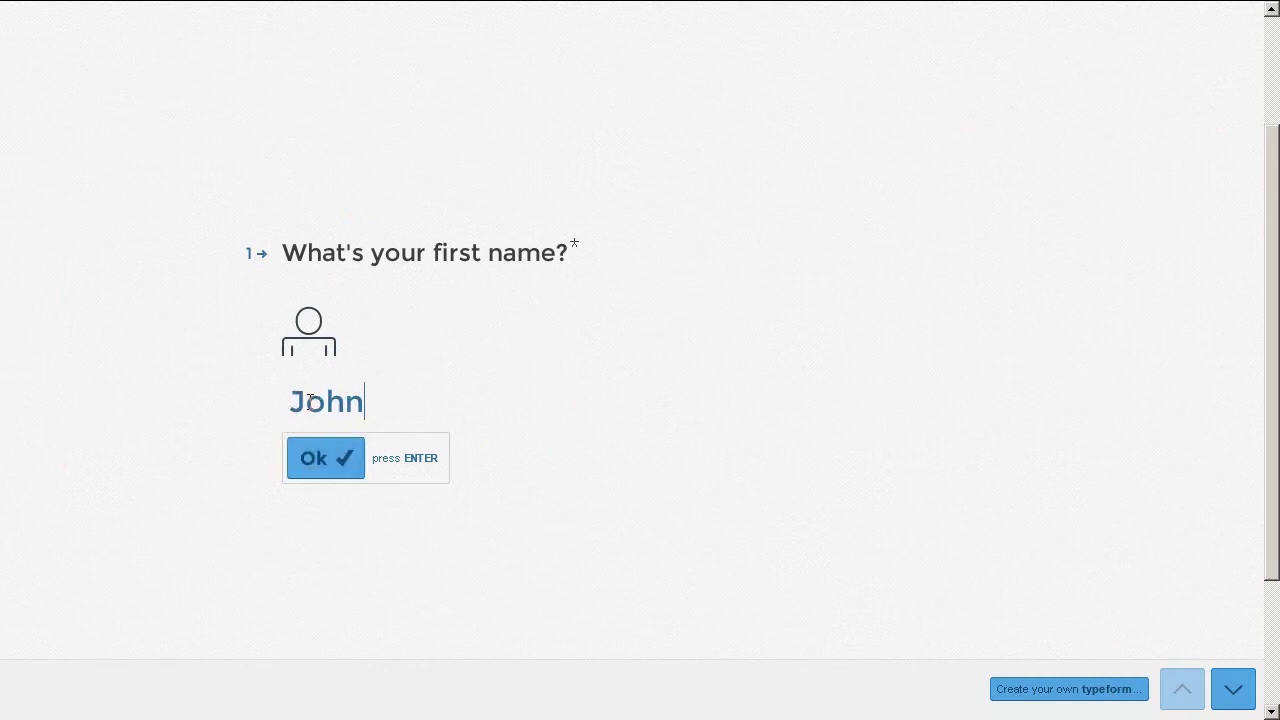
key(Return)
text(Doe)
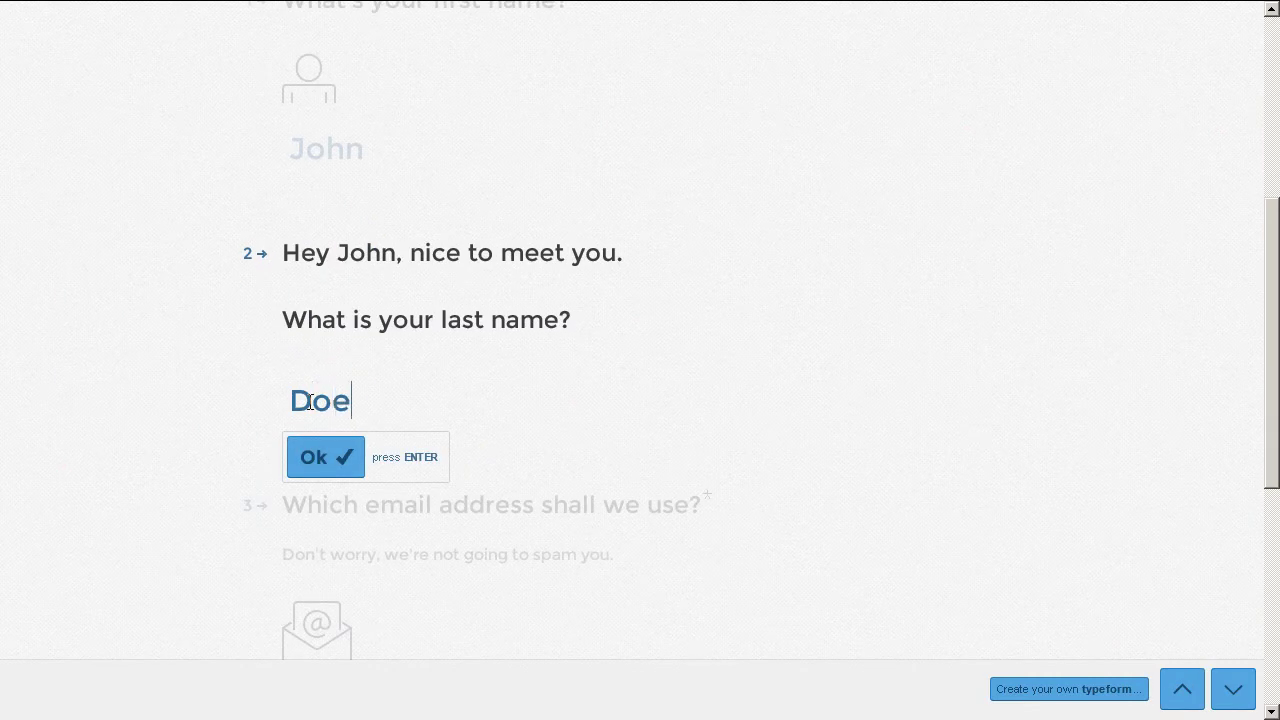
key(Return)
text(nomail)
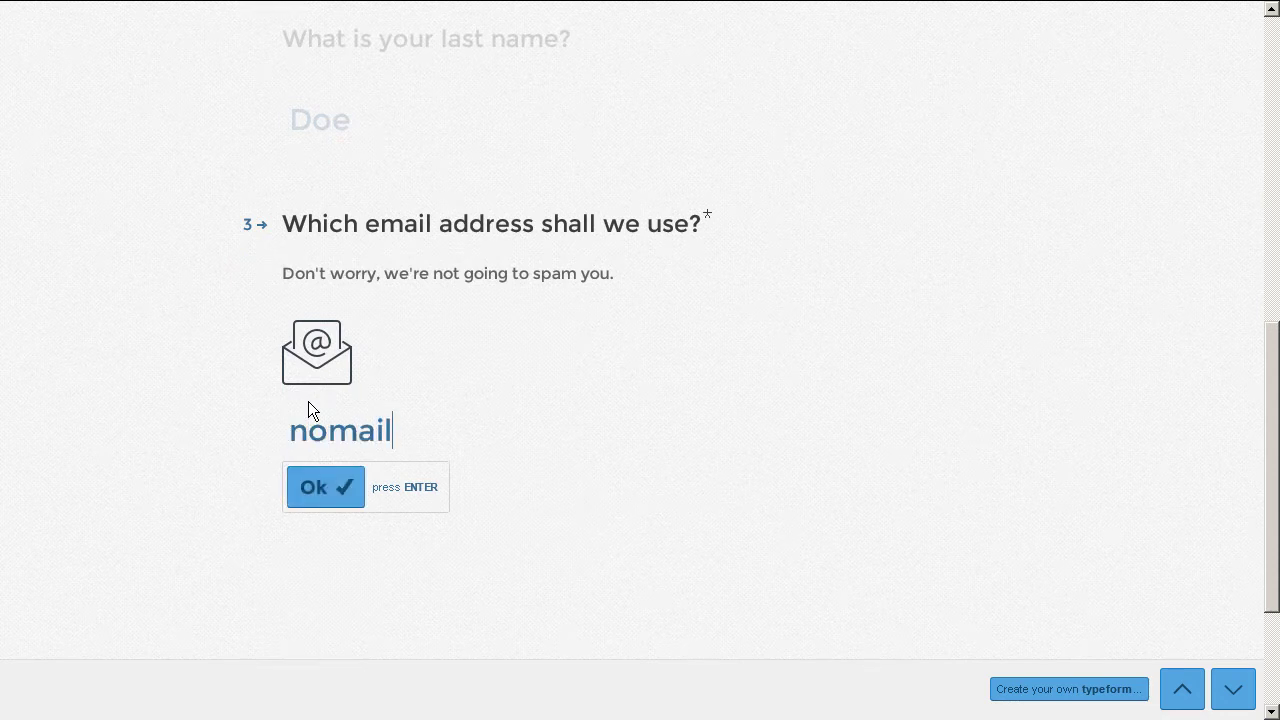
text(@nomail.com)
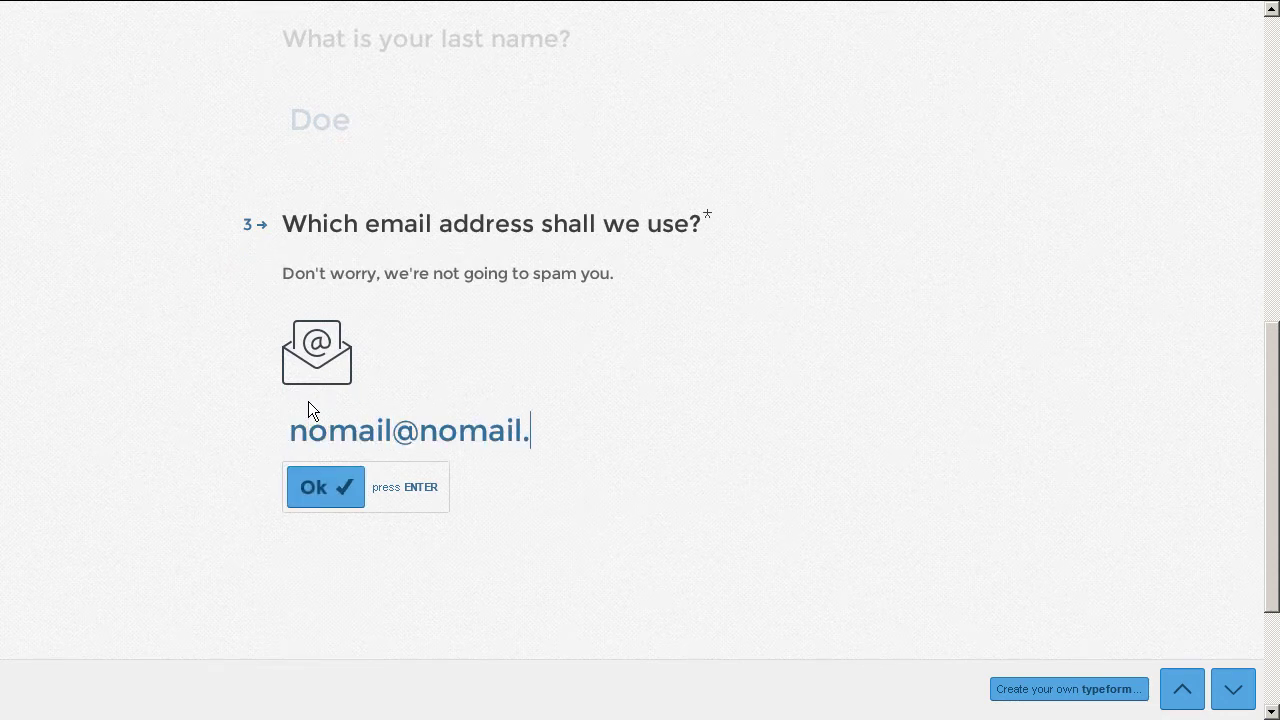
click(337, 490)
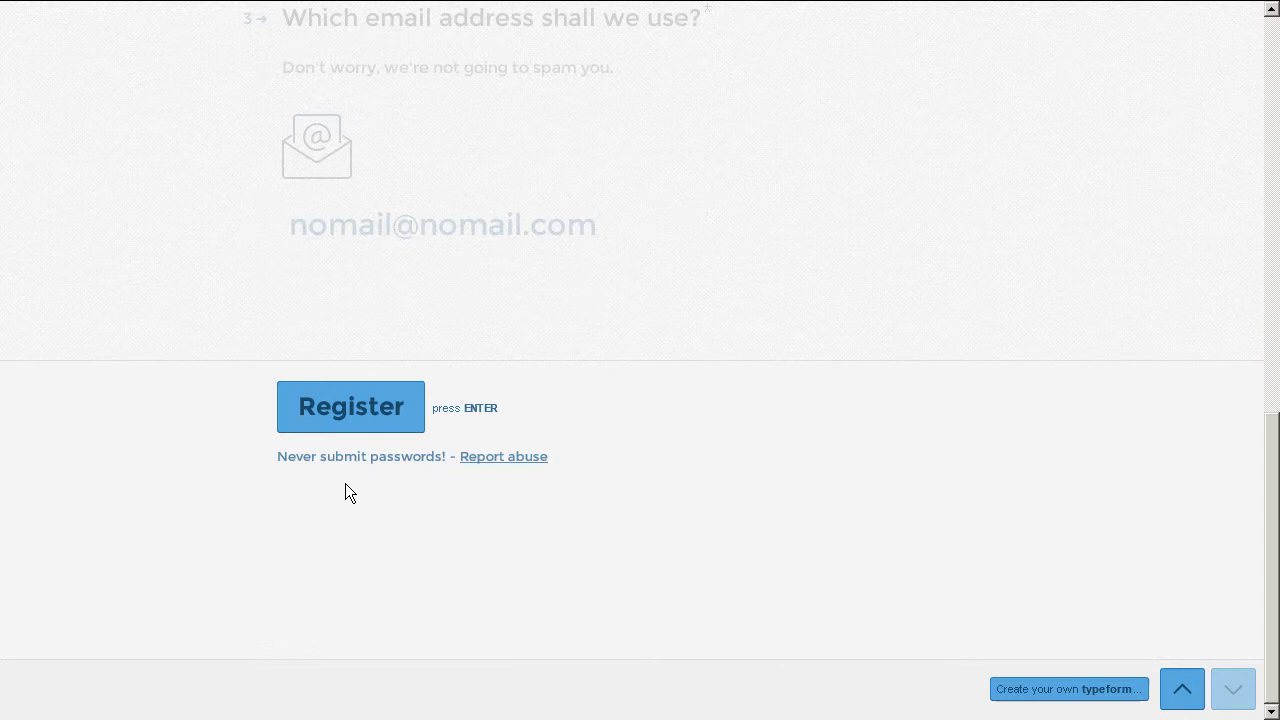
click(325, 421)
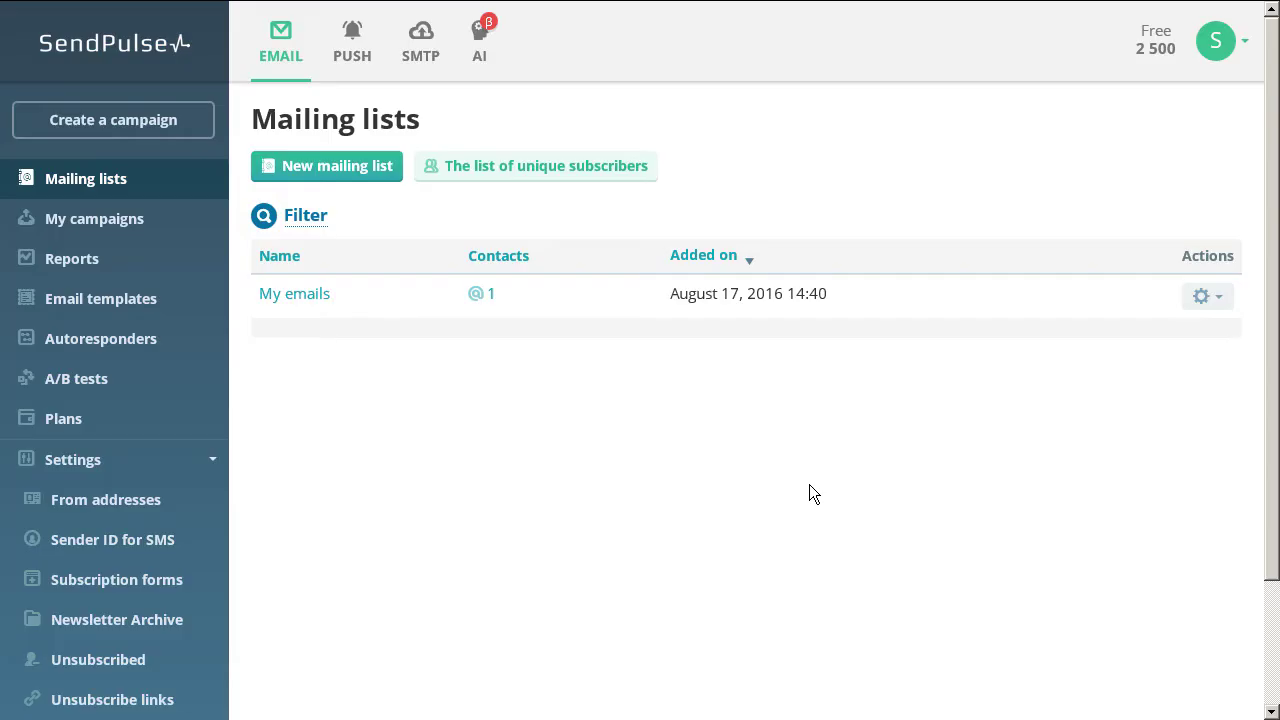
Create the SendPulse mailing list 'Zapier TF to SP integration test'.
click(334, 172)
drag(430, 212, 357, 212)
text(Zapier TF to SP integration test)
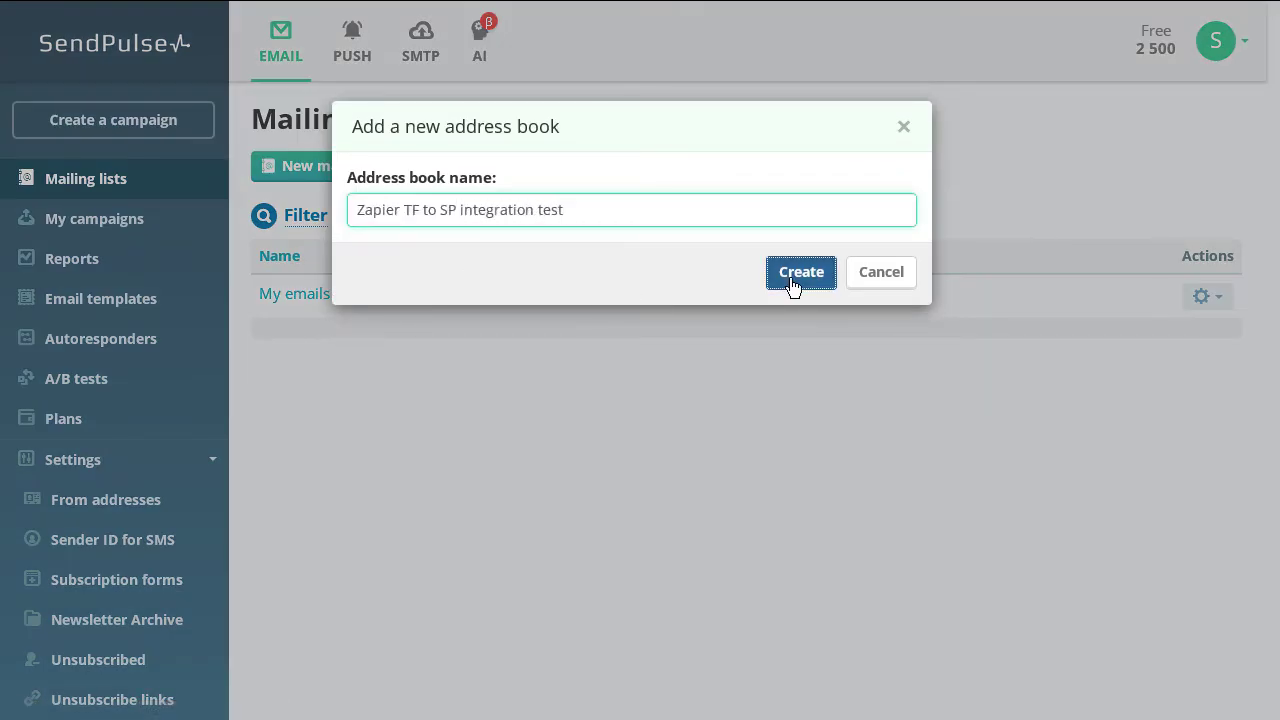
click(790, 277)
click(157, 189)
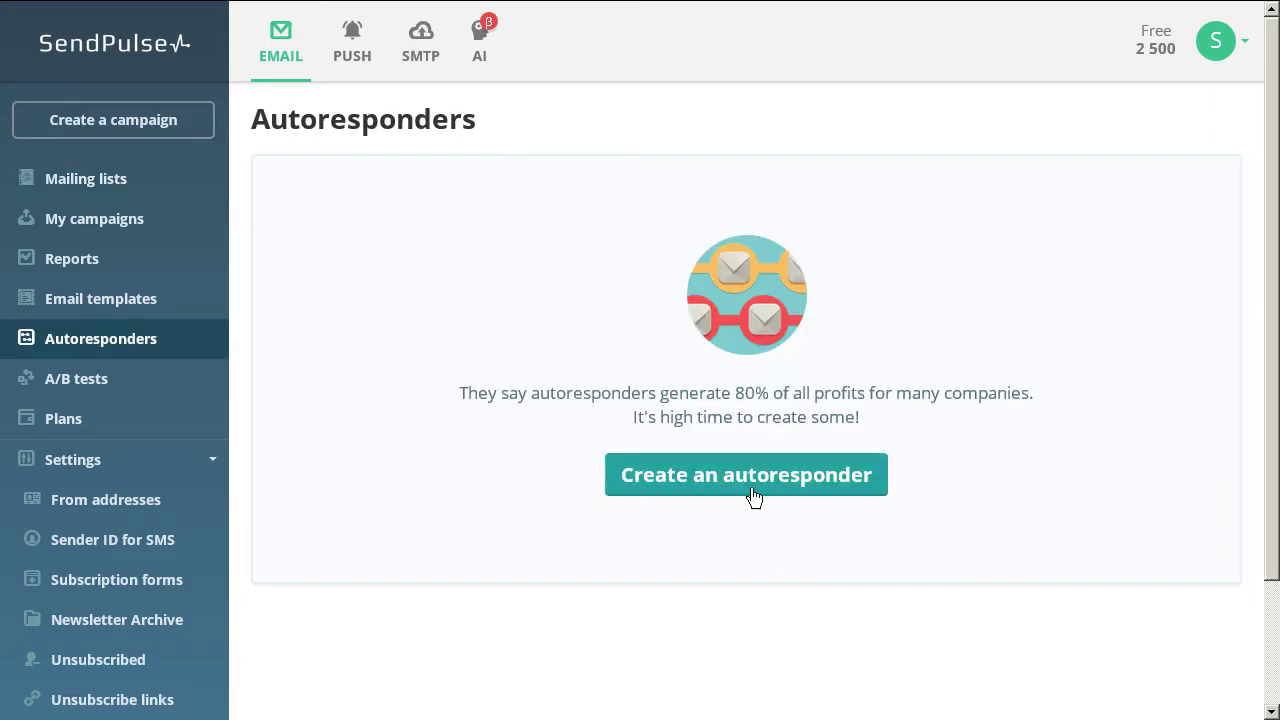
Start an autoresponder named 'Zapier TF to SP' that sends to the integration test list.
click(749, 487)
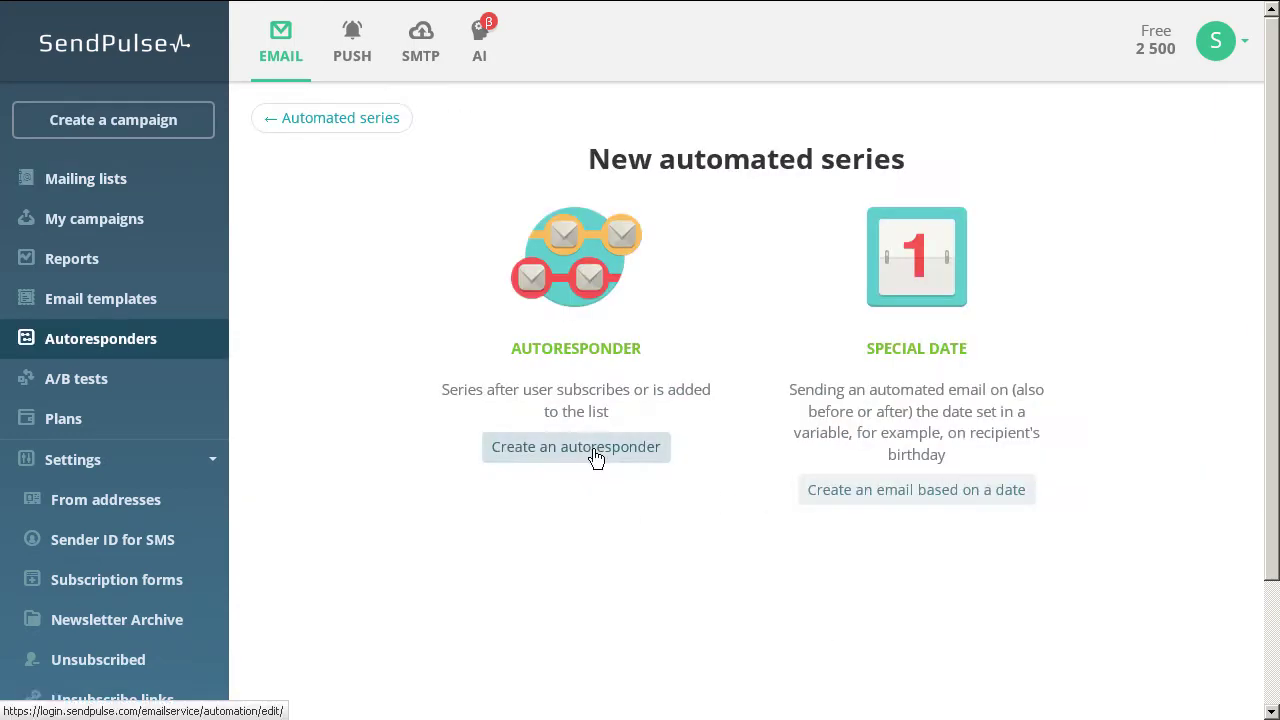
click(594, 454)
text(Zapier TF to SP)
click(755, 313)
click(755, 362)
scroll(608, 474, down, 5)
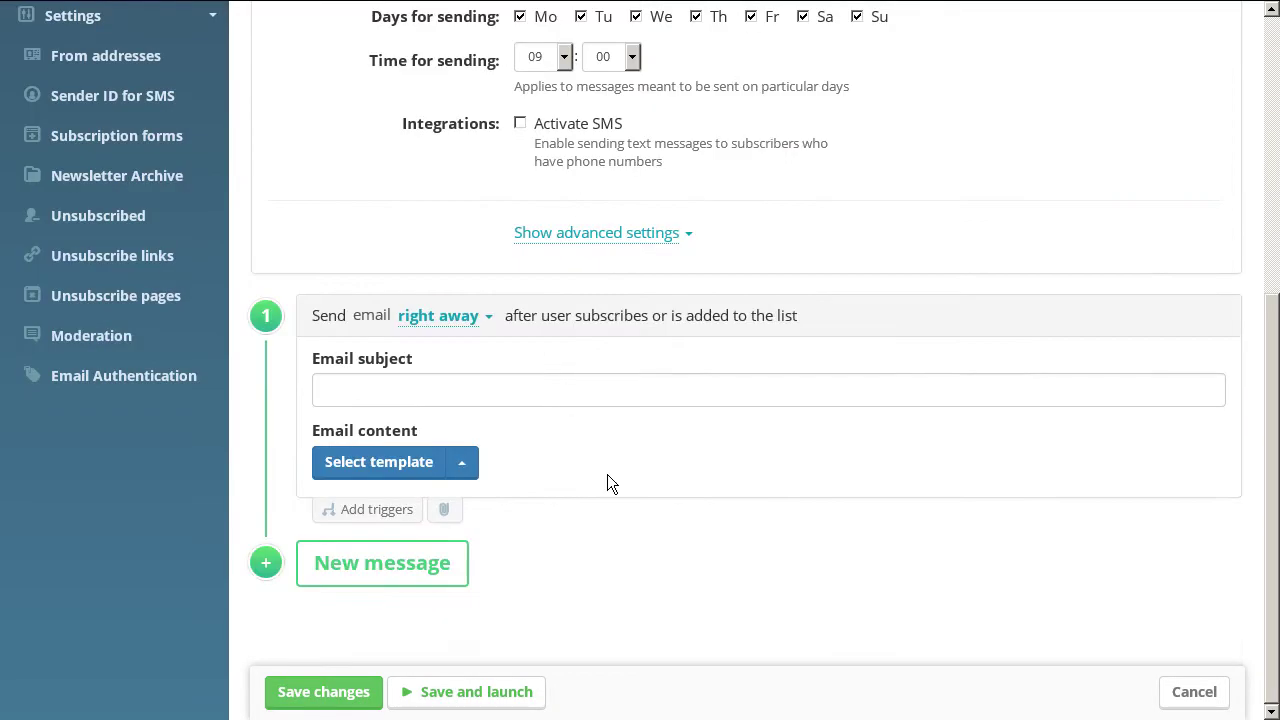
Give the autoresponder subject 'Hello!' and the Floating Cards template, then save and launch it.
click(367, 390)
text(Hello!)
click(378, 462)
click(297, 106)
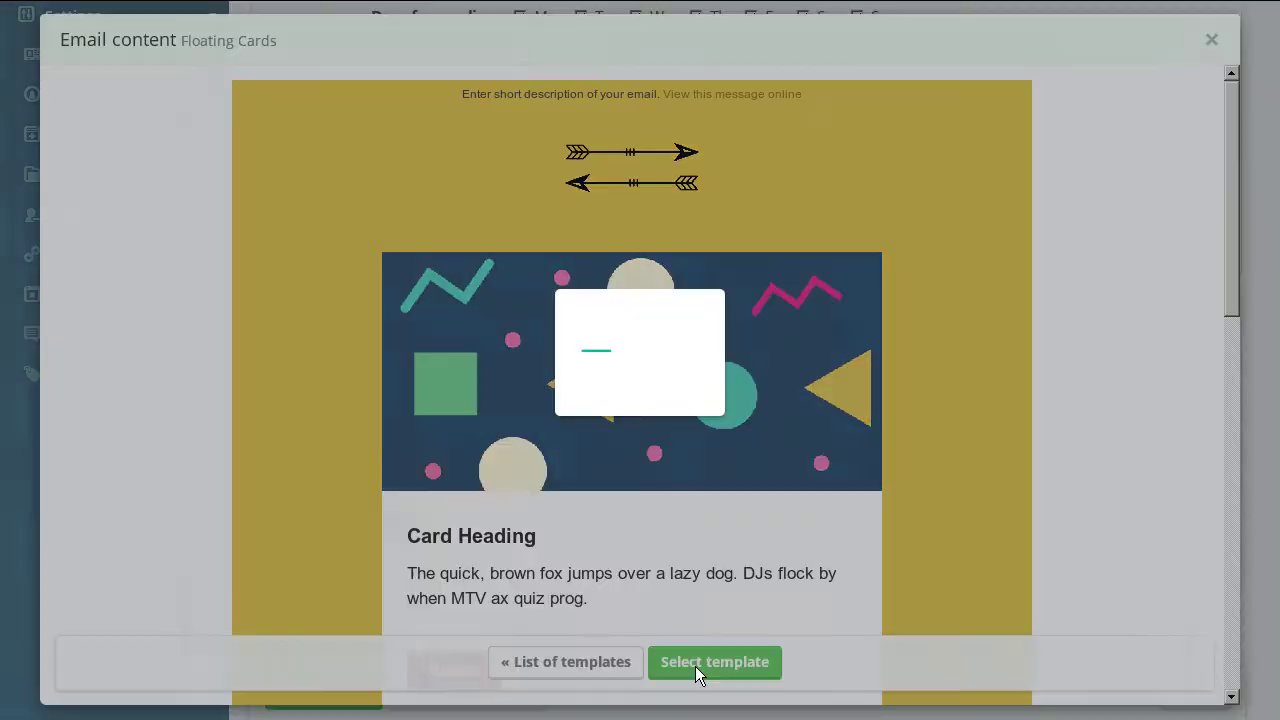
click(697, 667)
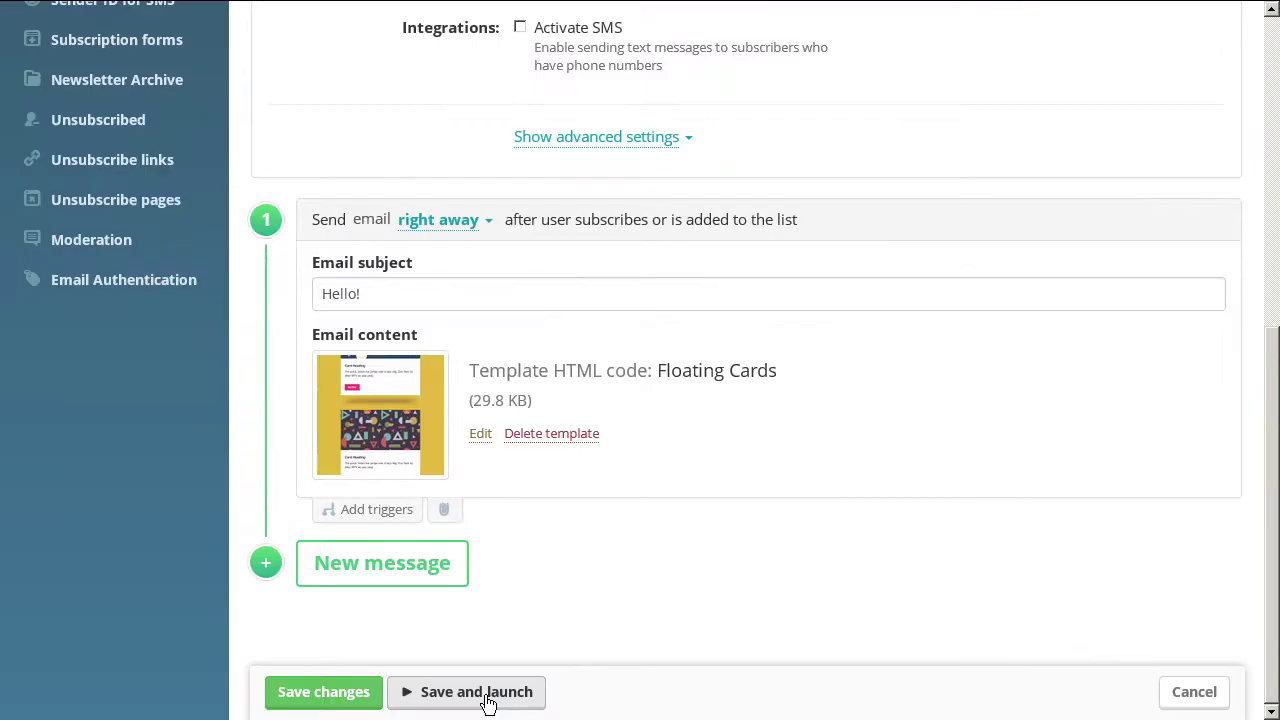
click(487, 697)
click(100, 338)
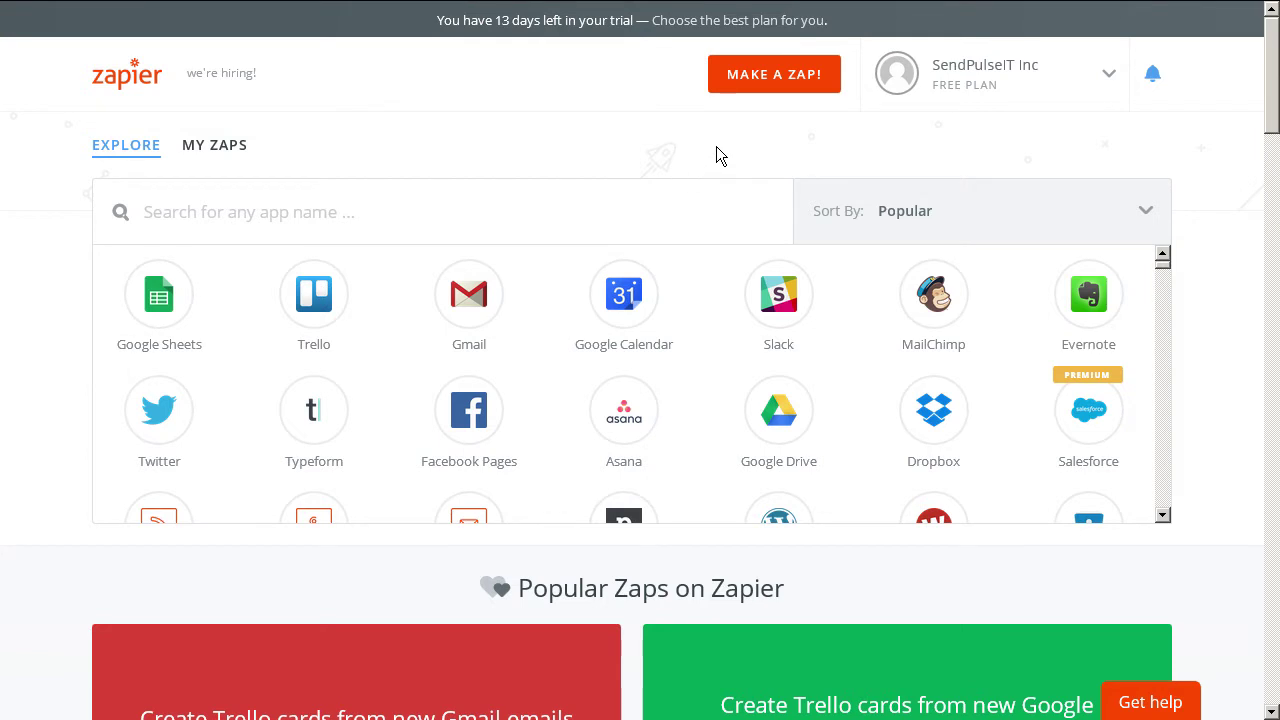
Make a new zap and name it 'TF to SP'.
click(774, 80)
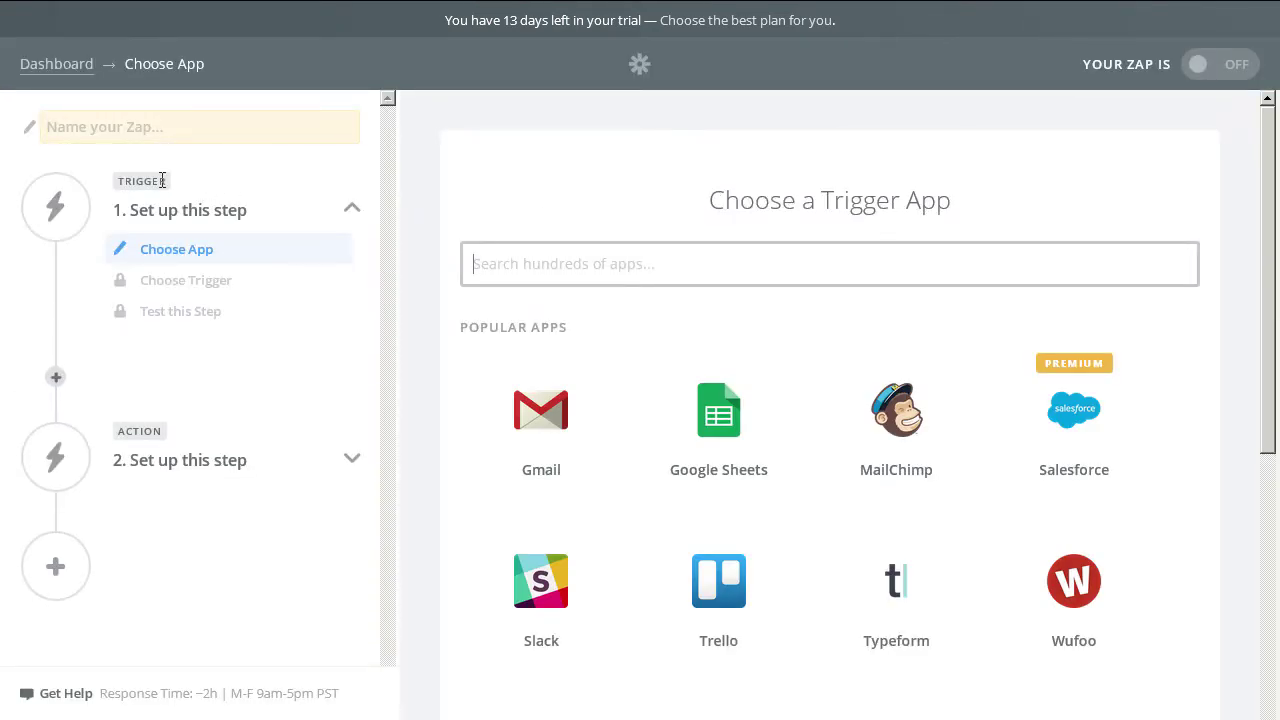
click(127, 129)
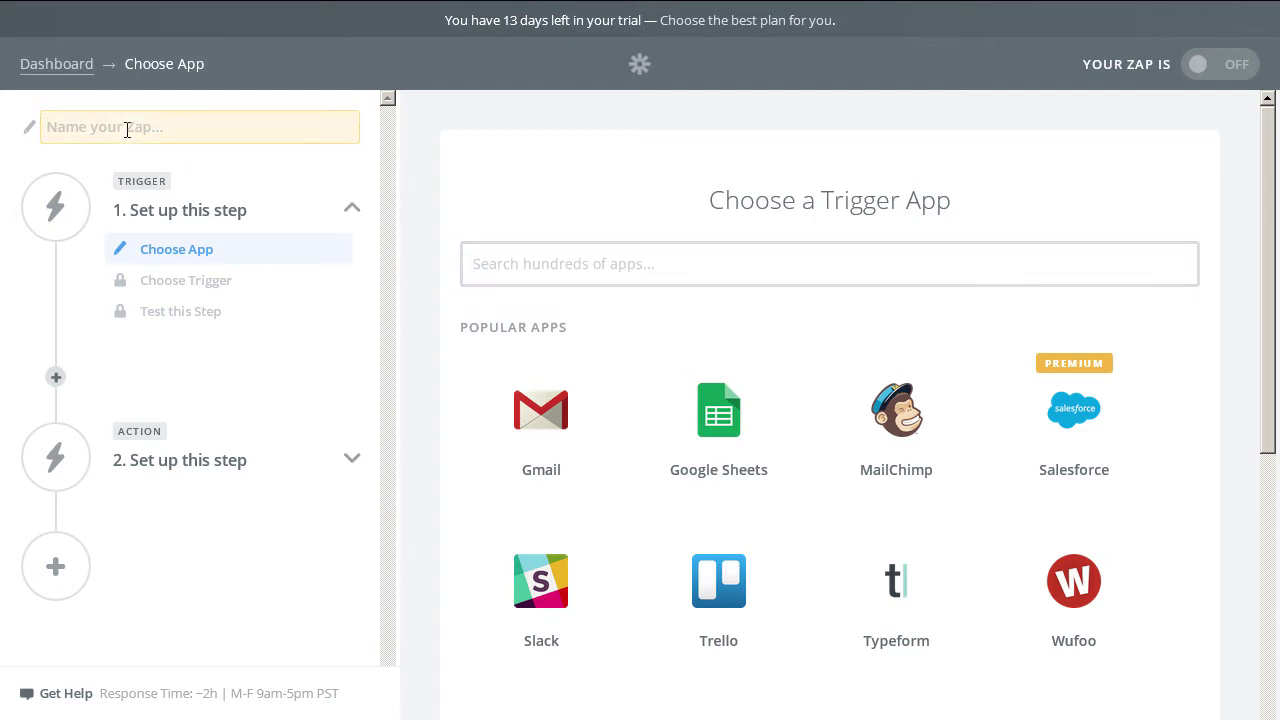
text(TF to SP)
click(517, 194)
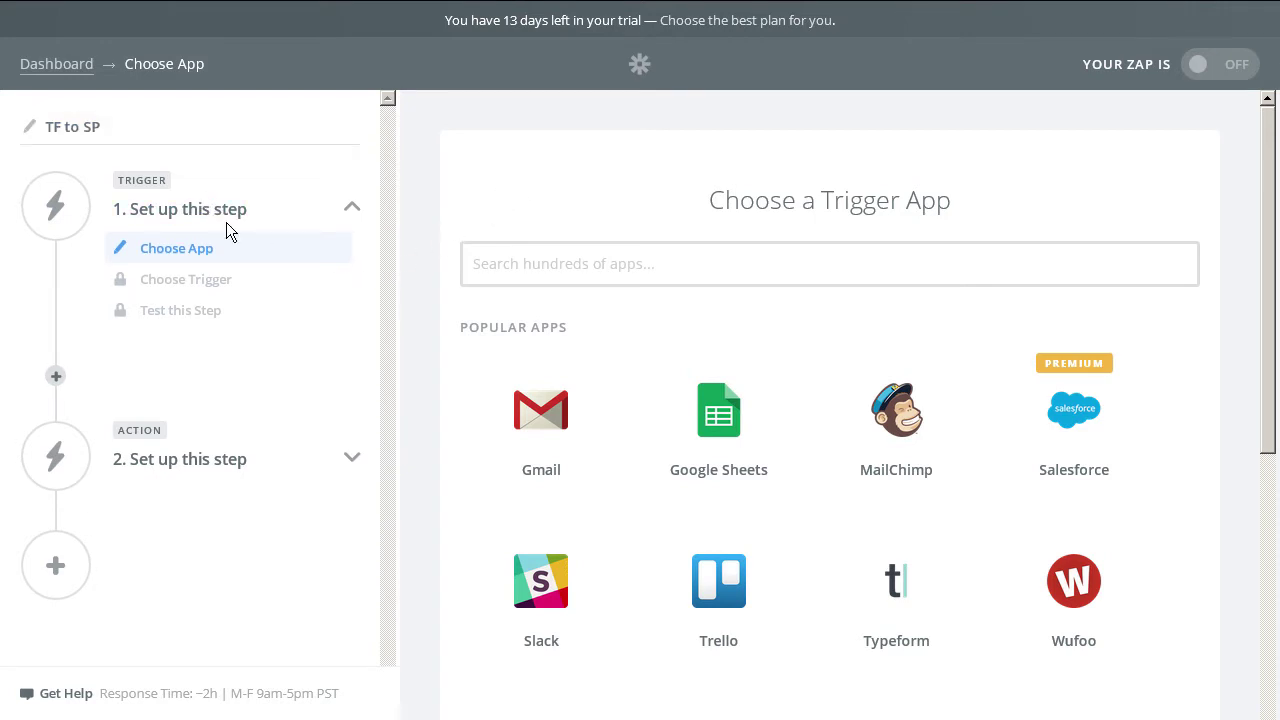
Search for 'typef' and select Typeform as the trigger app.
click(537, 265)
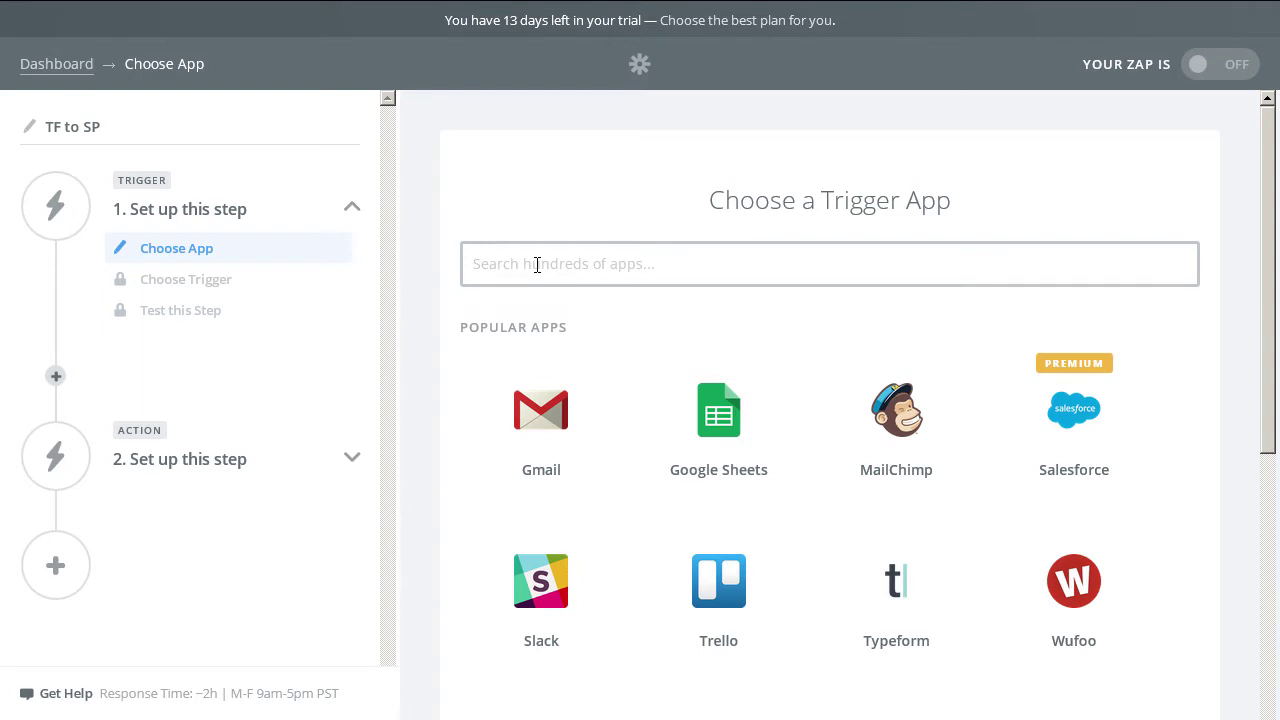
text(typef)
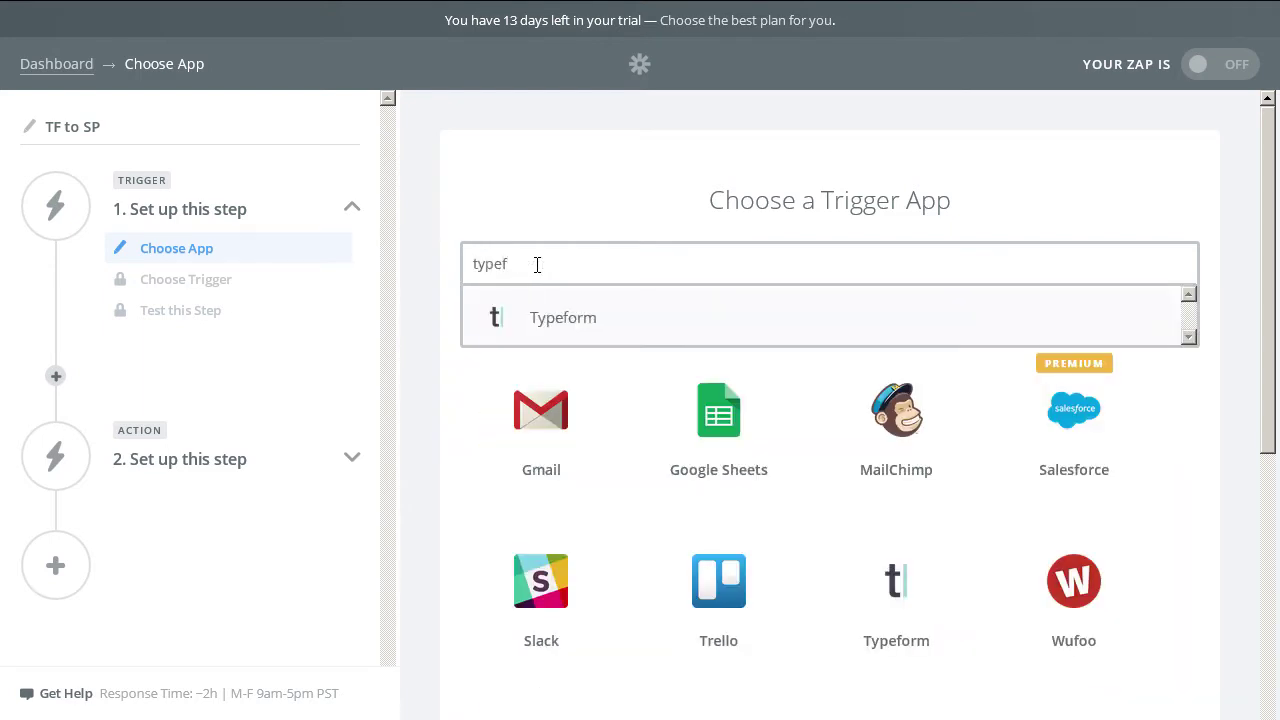
click(563, 318)
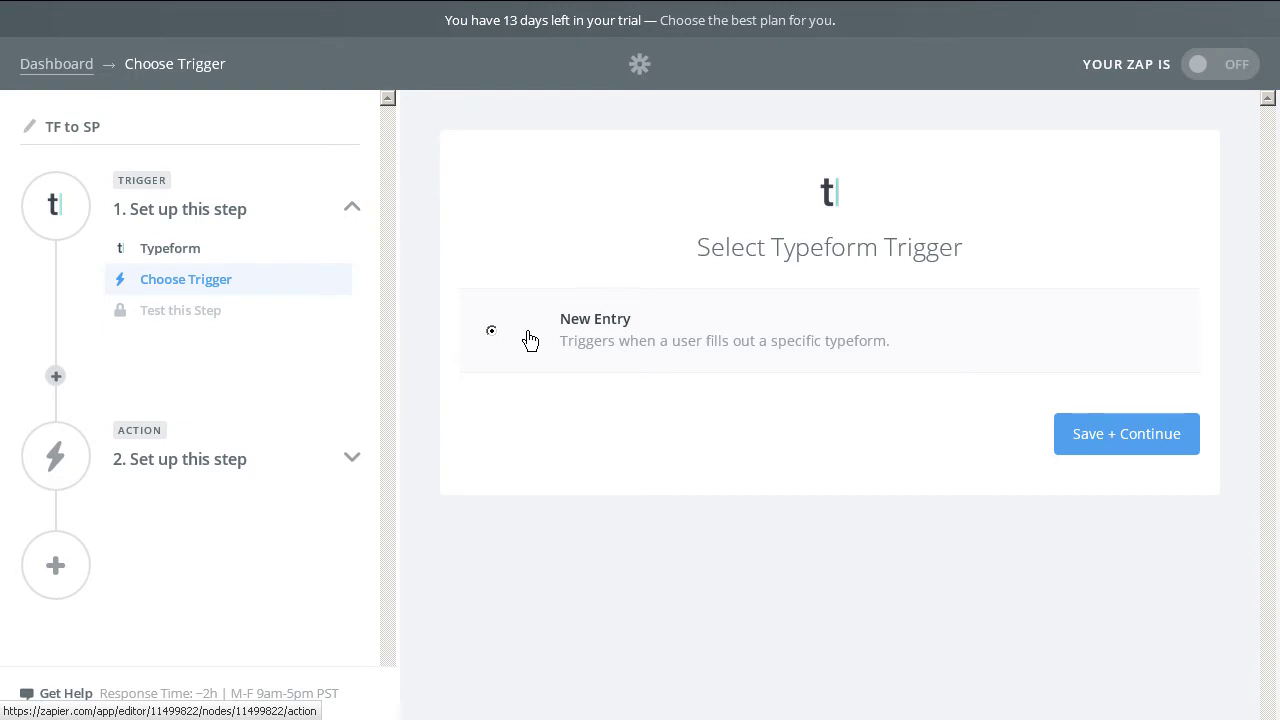
Keep the New Entry trigger, connect a Typeform account with its copied API key, and test it.
click(1100, 438)
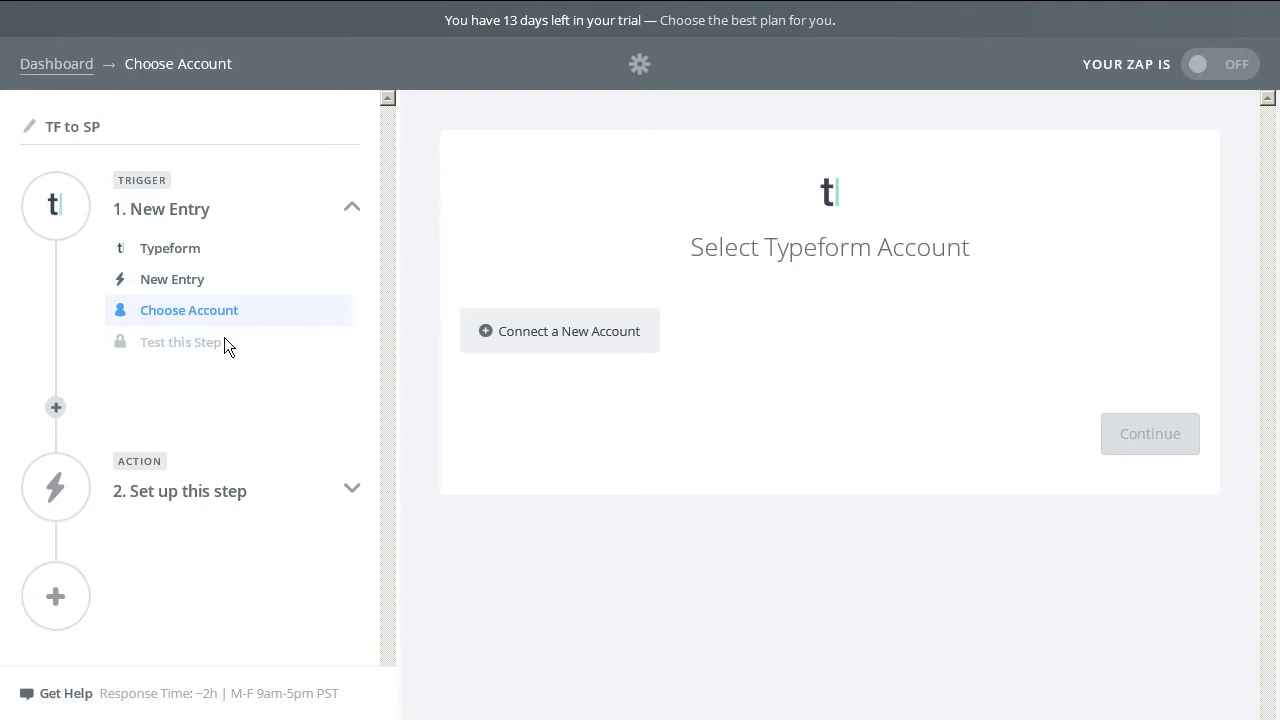
click(591, 338)
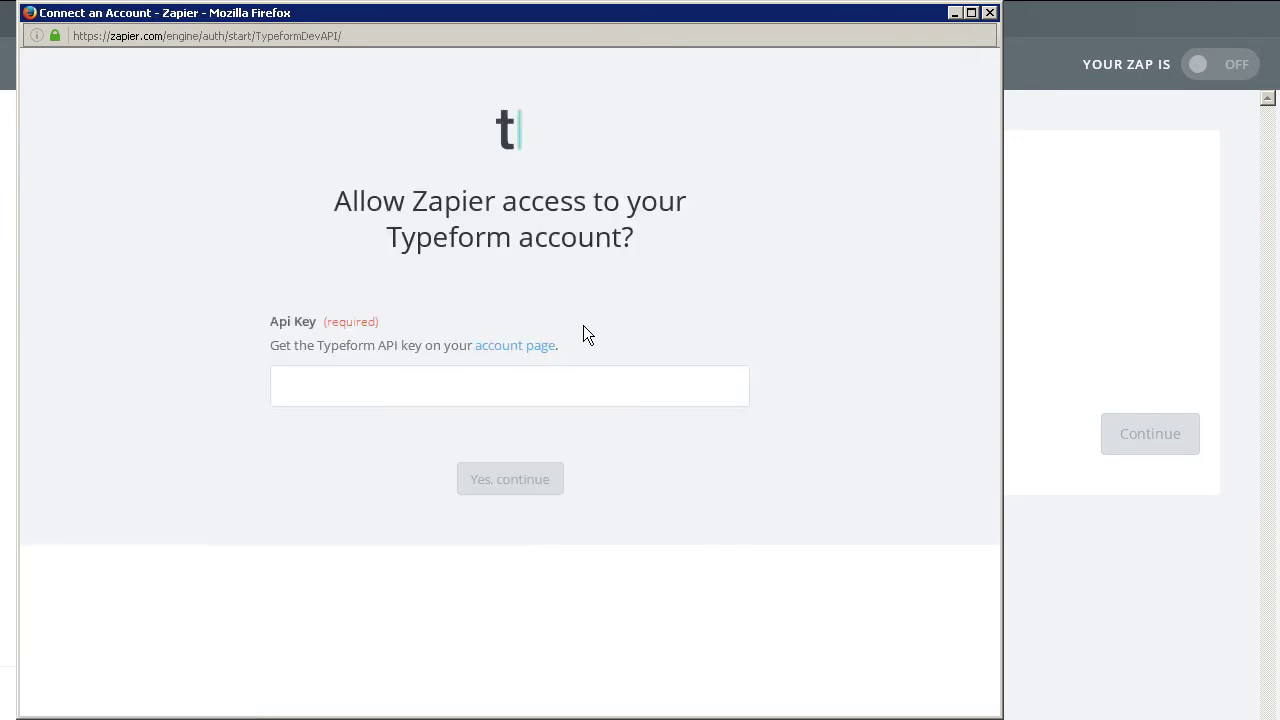
click(511, 347)
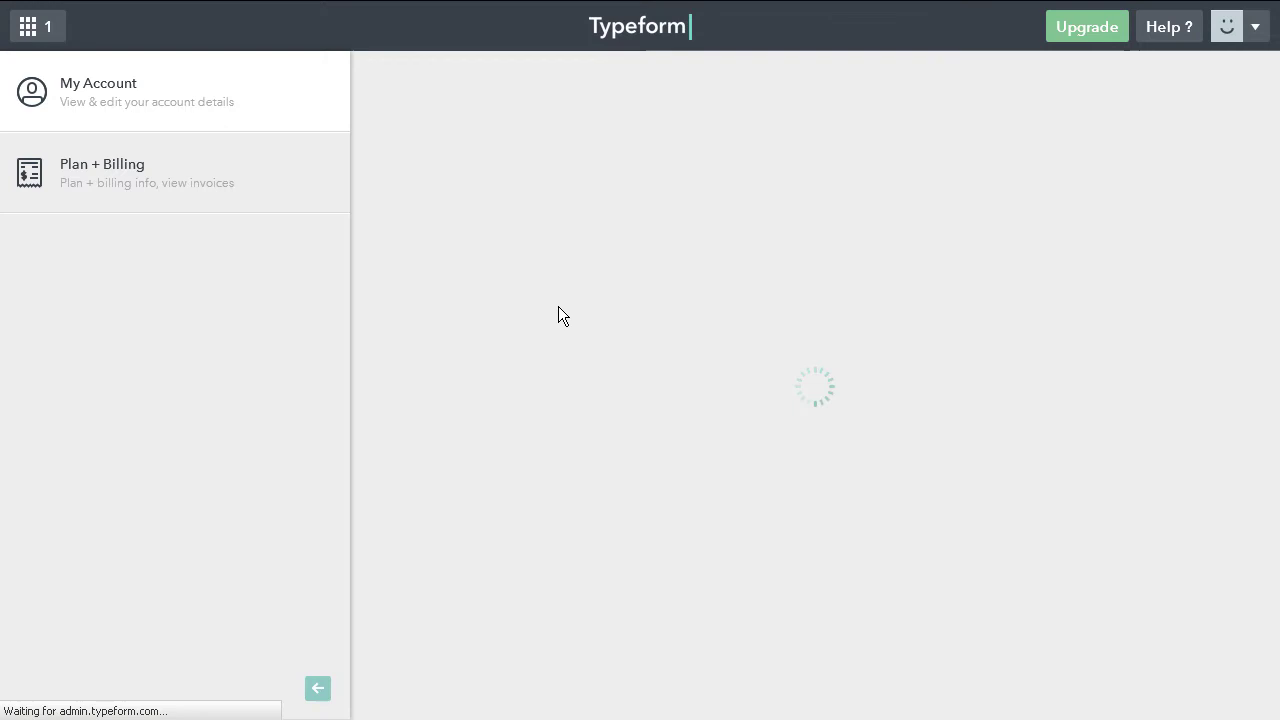
scroll(820, 380, down, 2)
double_click(582, 463)
key(ctrl+c)
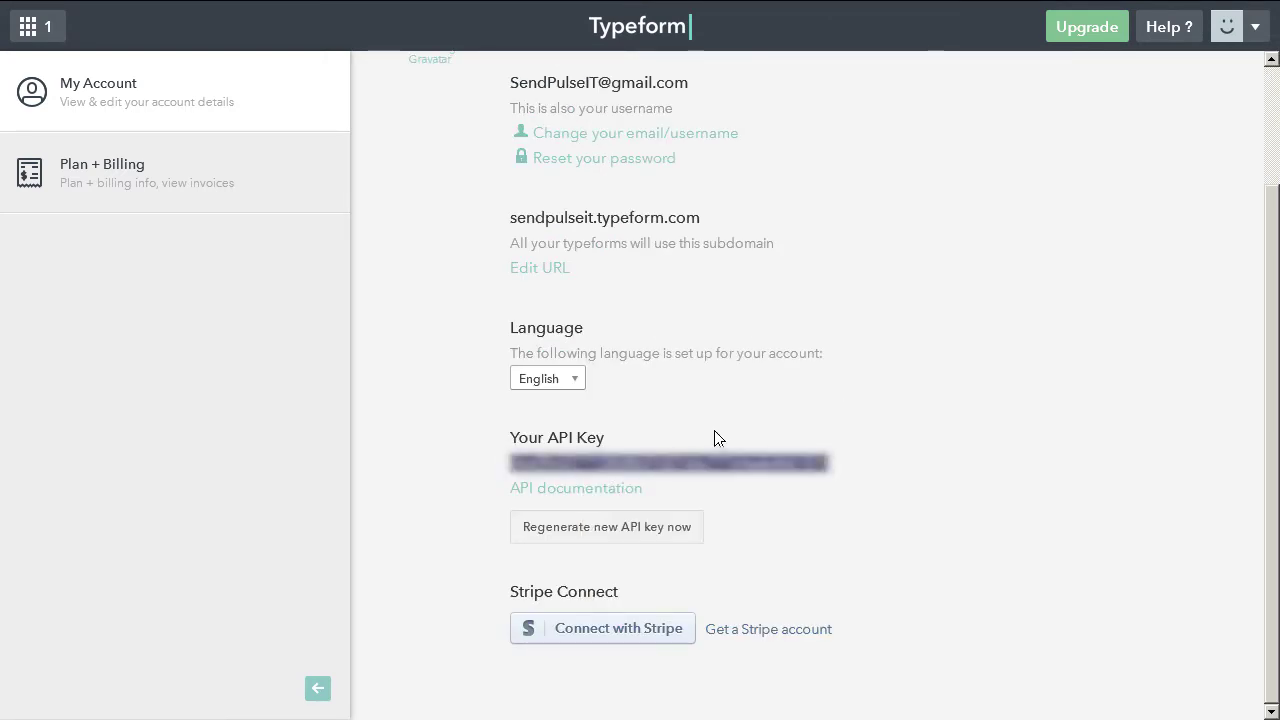
key(alt+Tab)
key(ctrl+v)
click(556, 484)
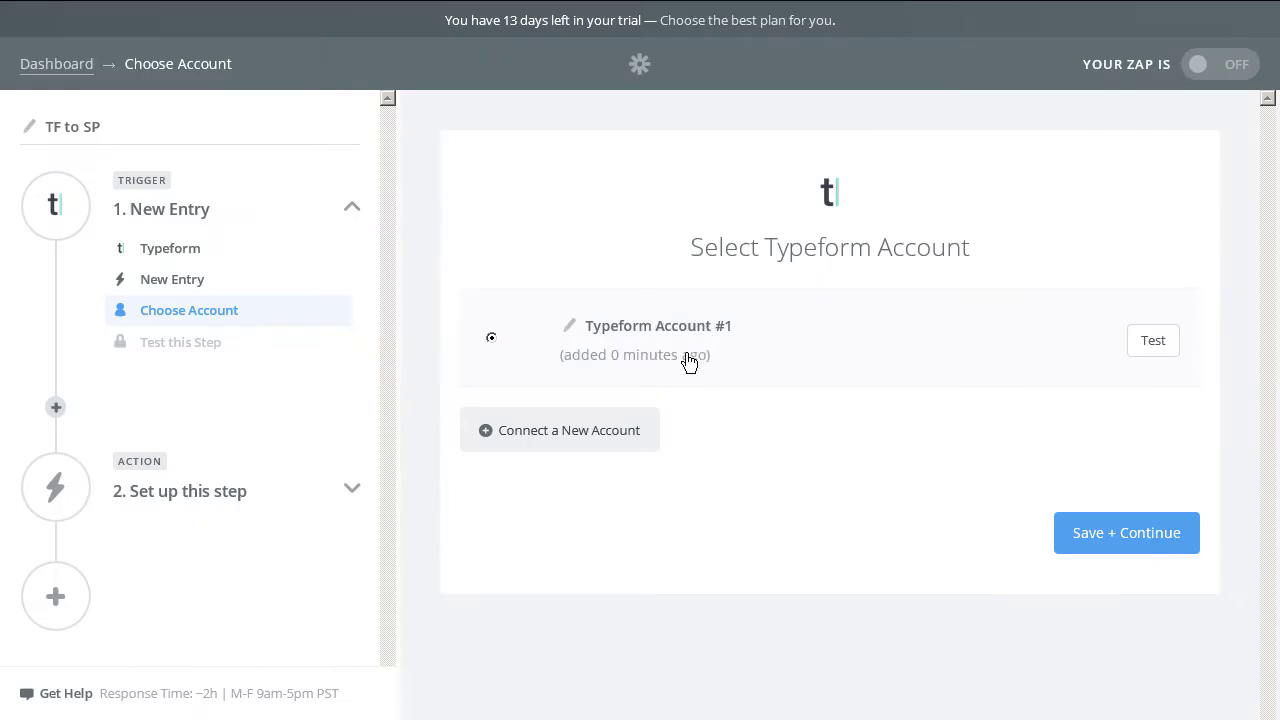
click(1150, 343)
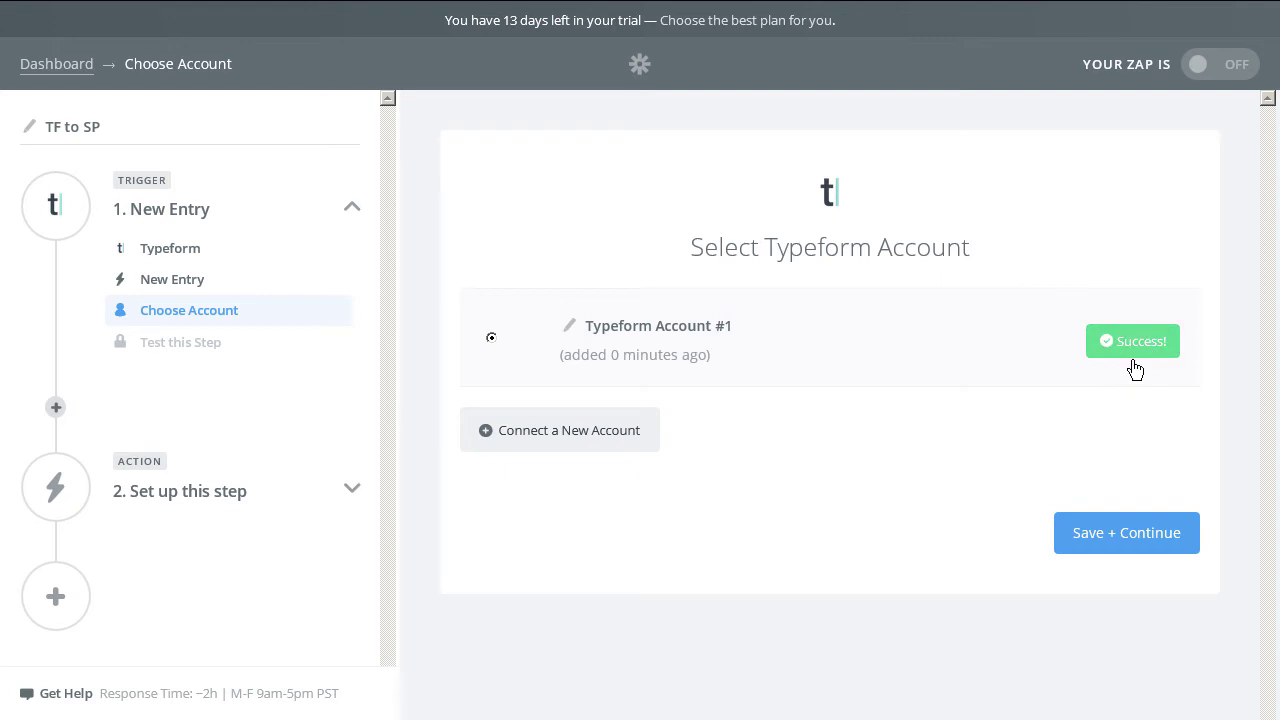
Continue with the Typeform account and select SP Registration Form as the trigger form.
click(1092, 536)
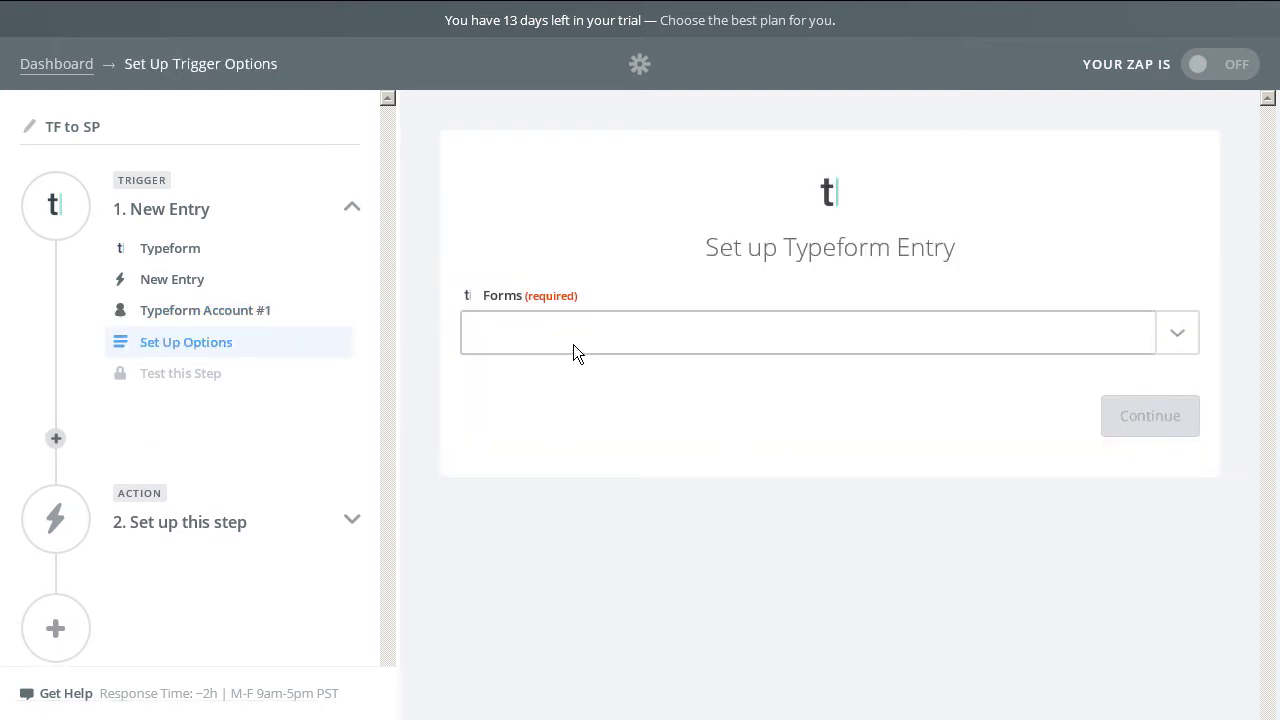
click(630, 336)
click(618, 424)
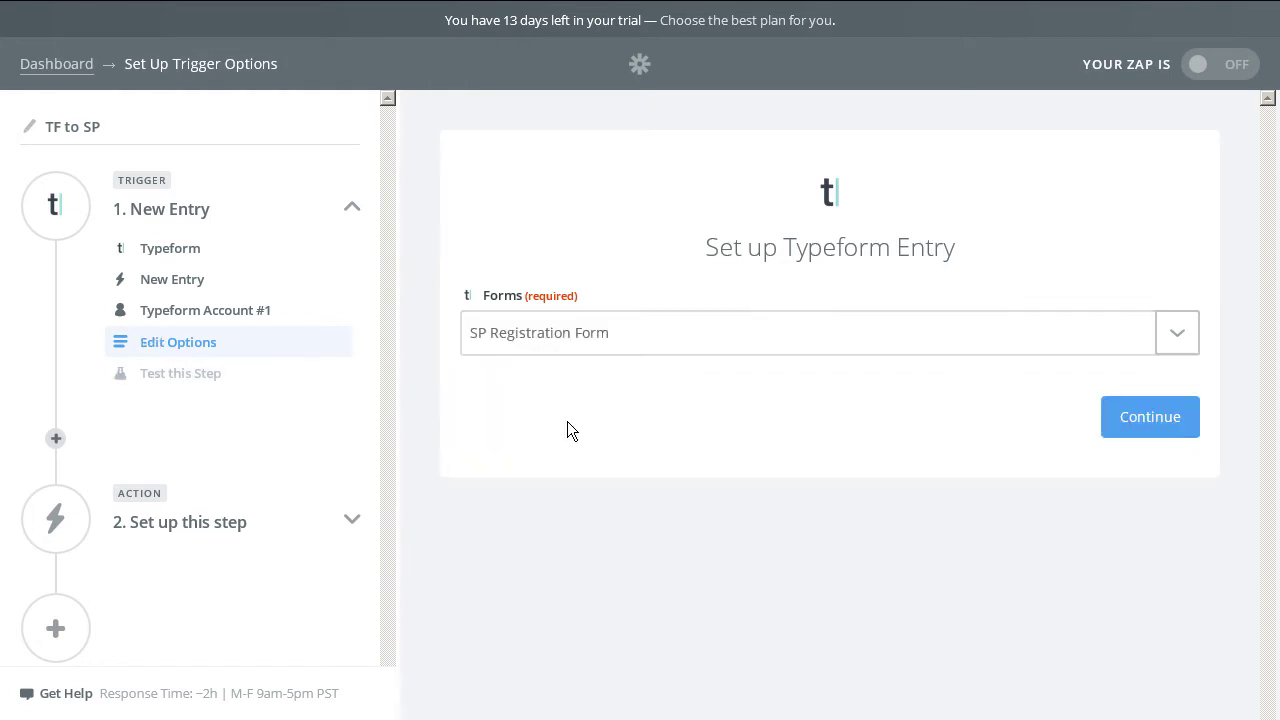
click(1117, 429)
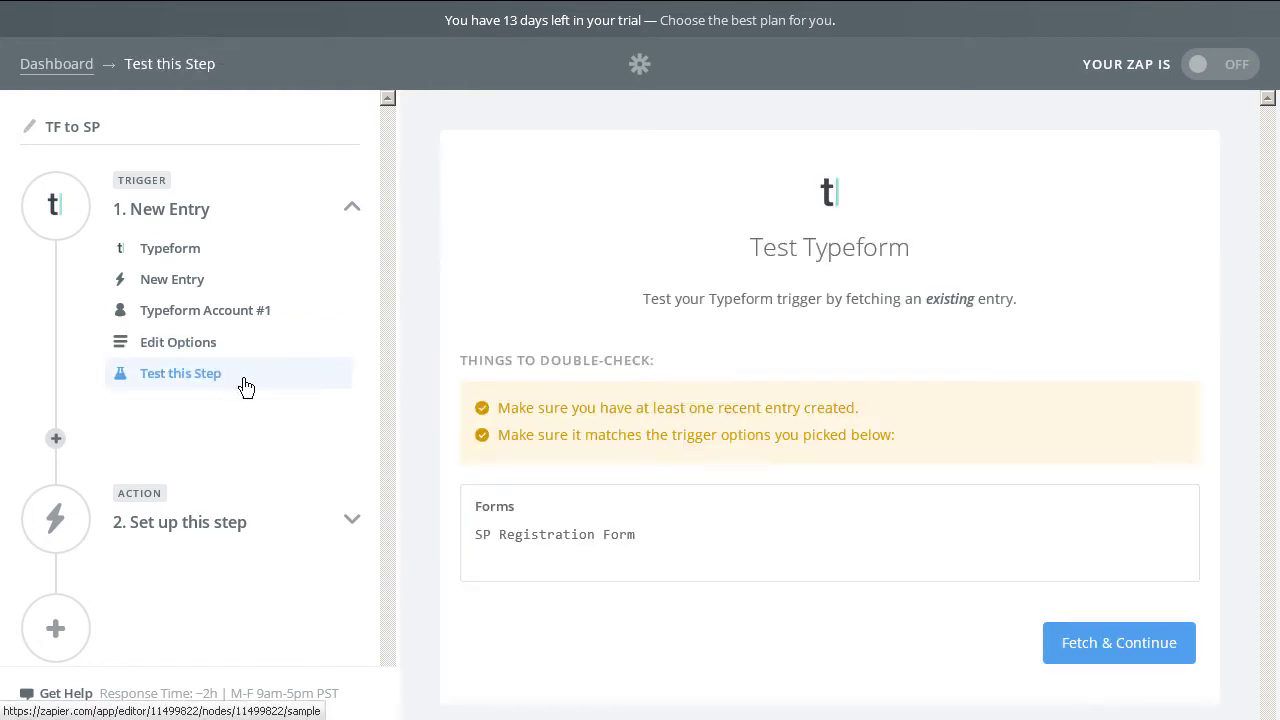
Fetch an existing sample entry and scroll through all its data fields.
click(1104, 645)
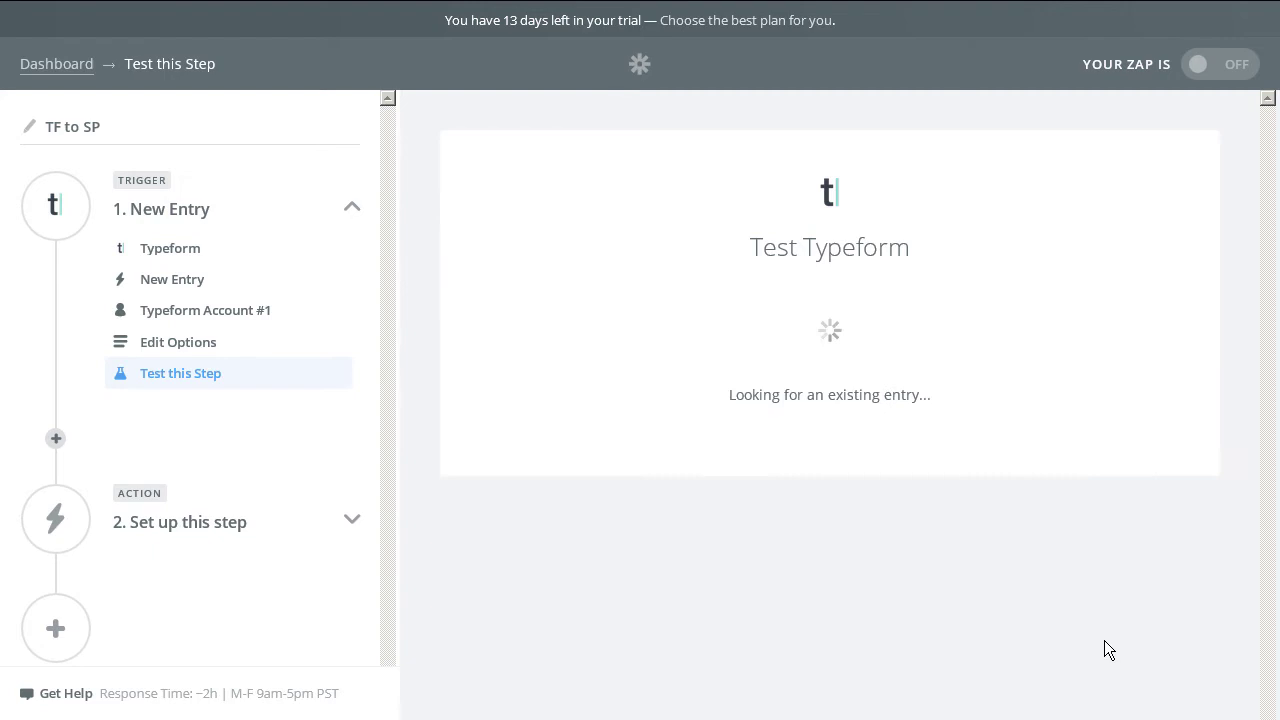
click(812, 369)
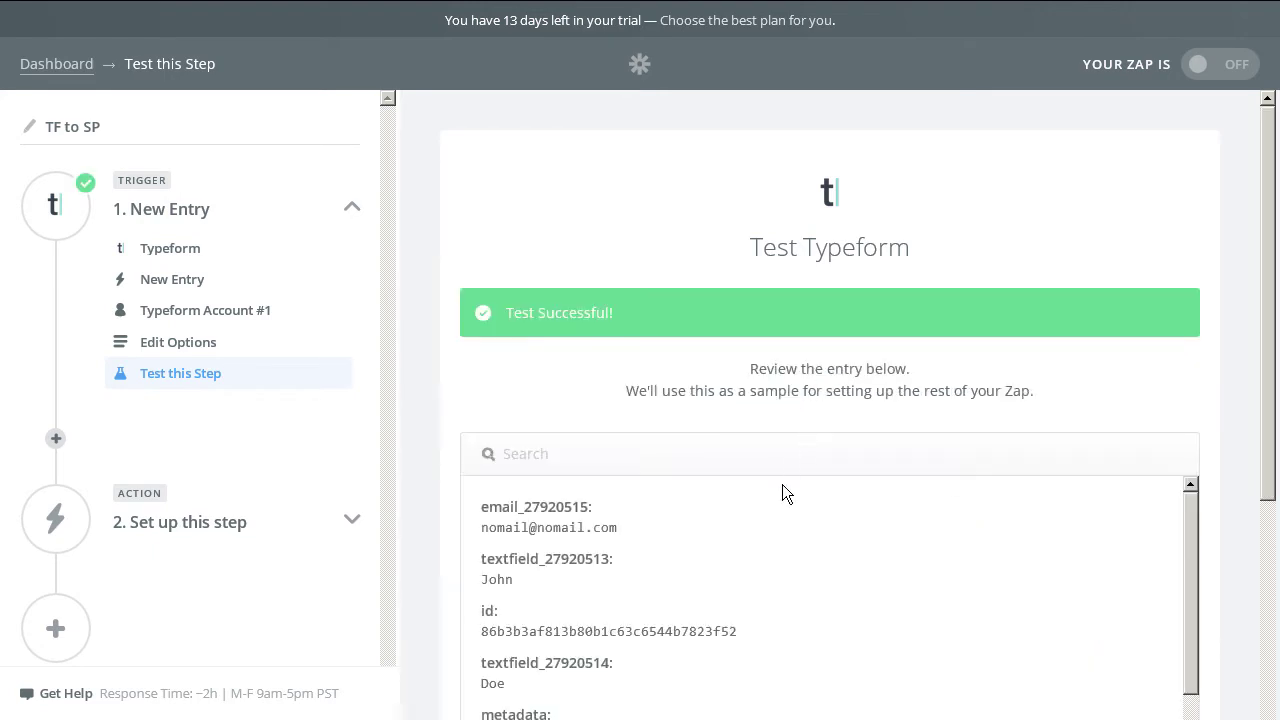
drag(530, 527, 495, 527)
click(705, 536)
scroll(522, 522, down, 1)
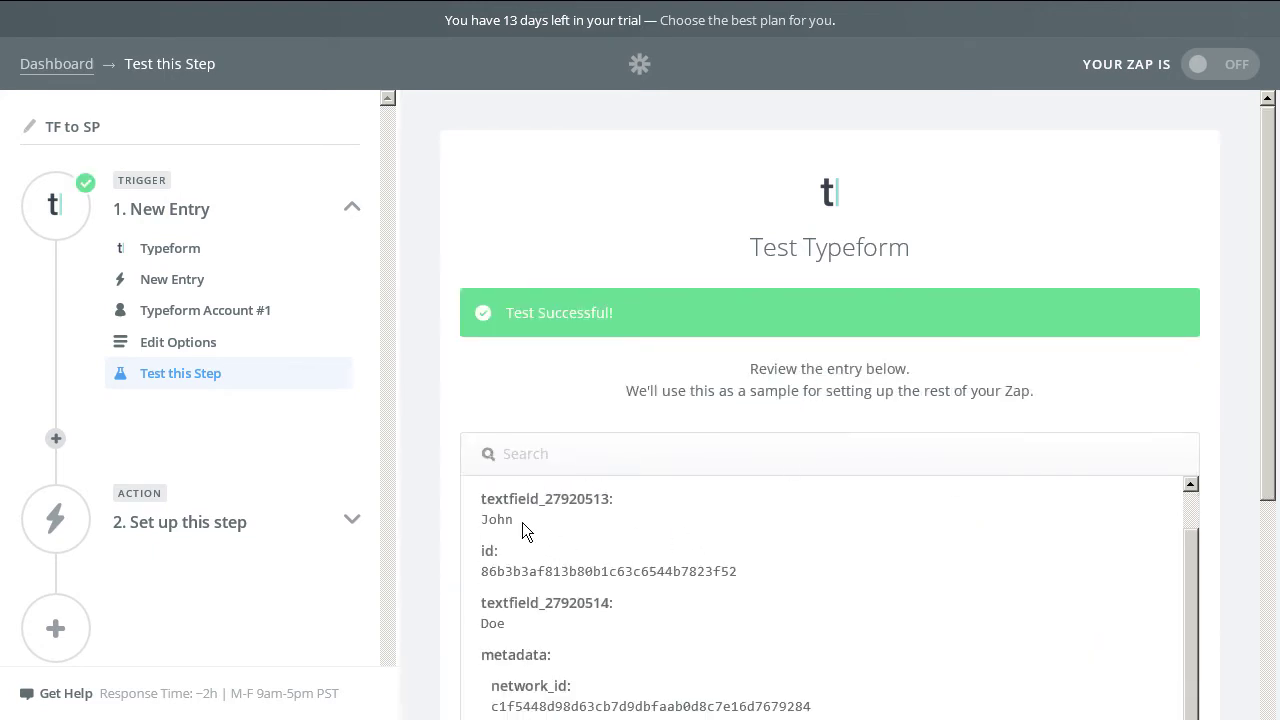
scroll(1071, 371, down, 5)
scroll(1024, 582, down, 4)
scroll(1024, 582, down, 2)
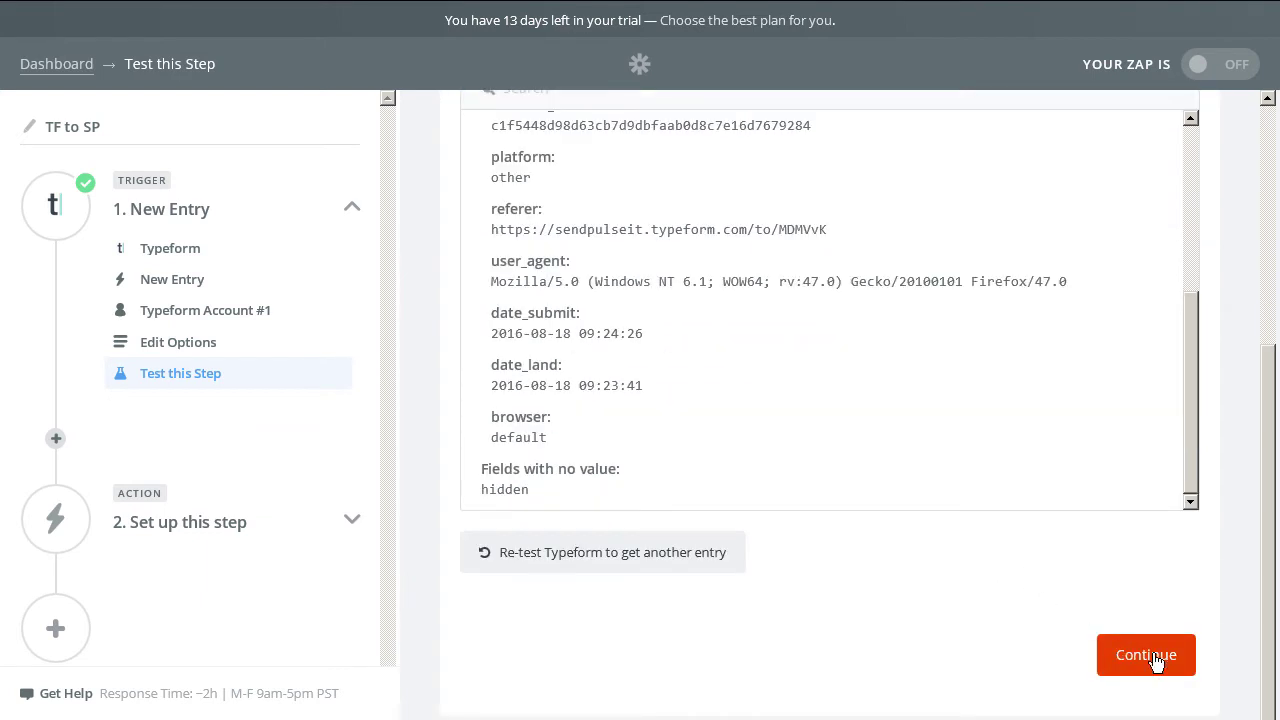
Set SendPulse's Add Subscriber as the zap's action and begin connecting a new SendPulse account.
click(1150, 656)
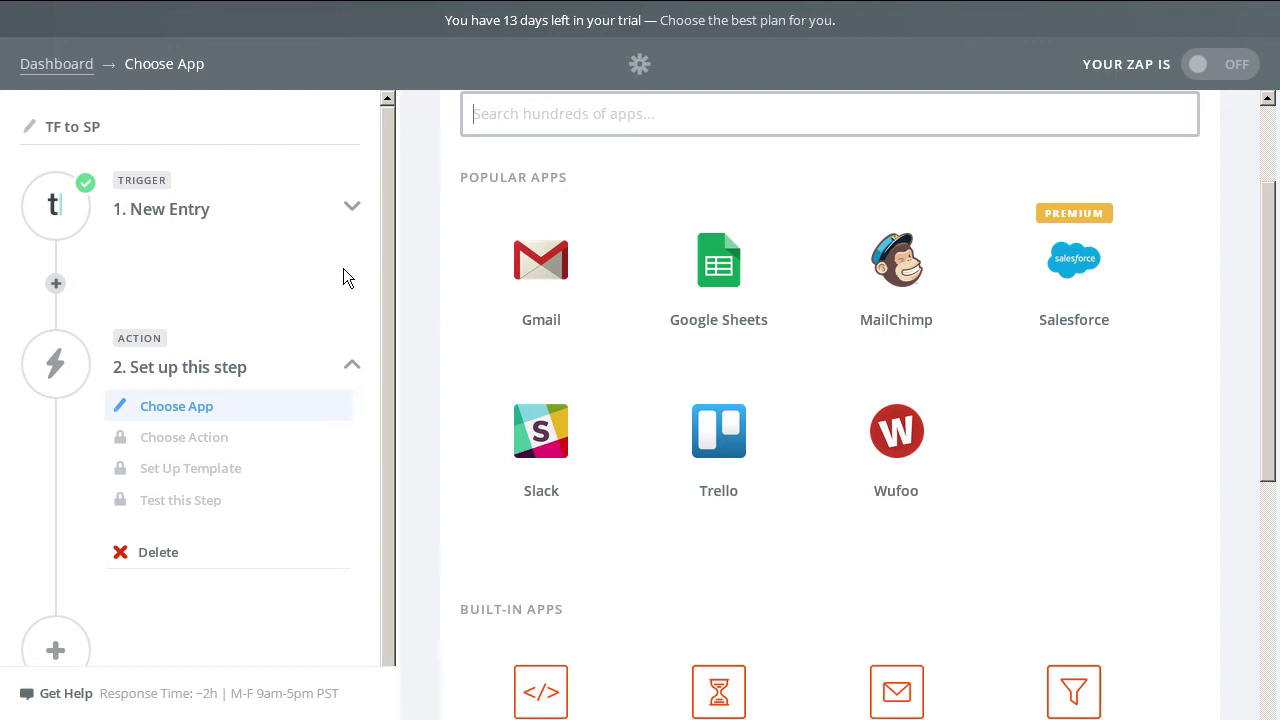
scroll(554, 260, up, 2)
click(554, 260)
text(sendp)
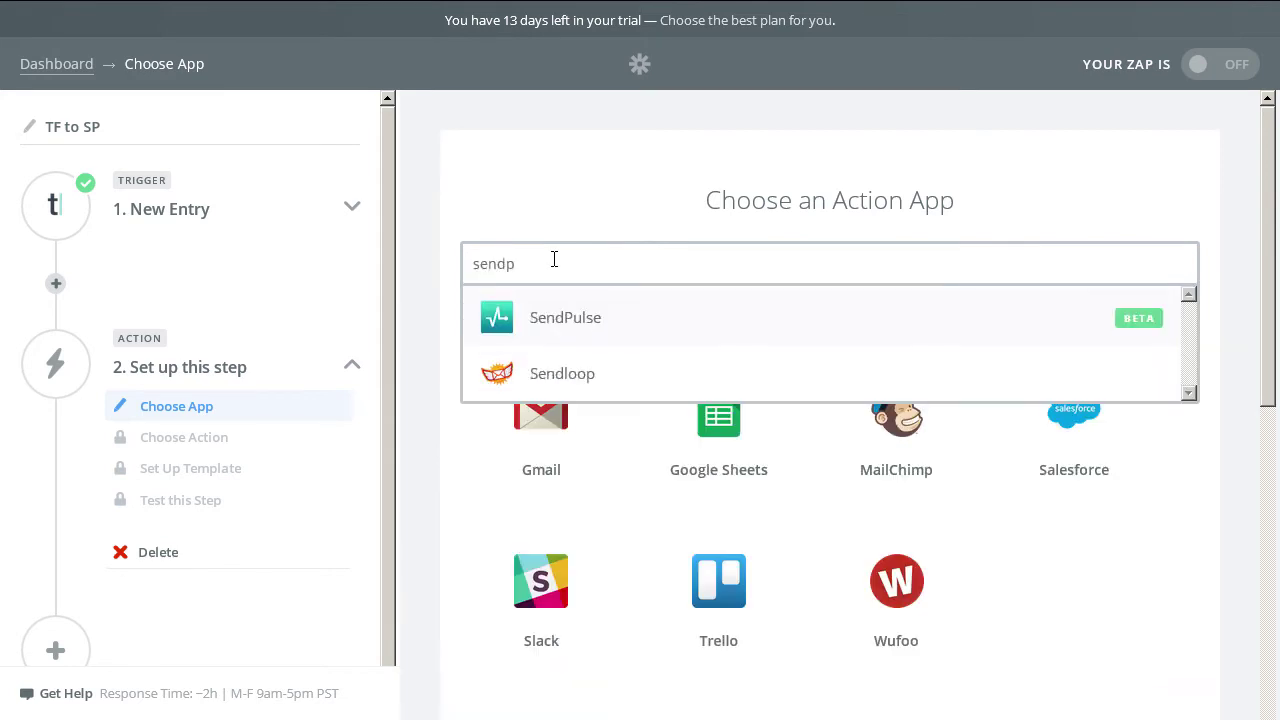
click(662, 324)
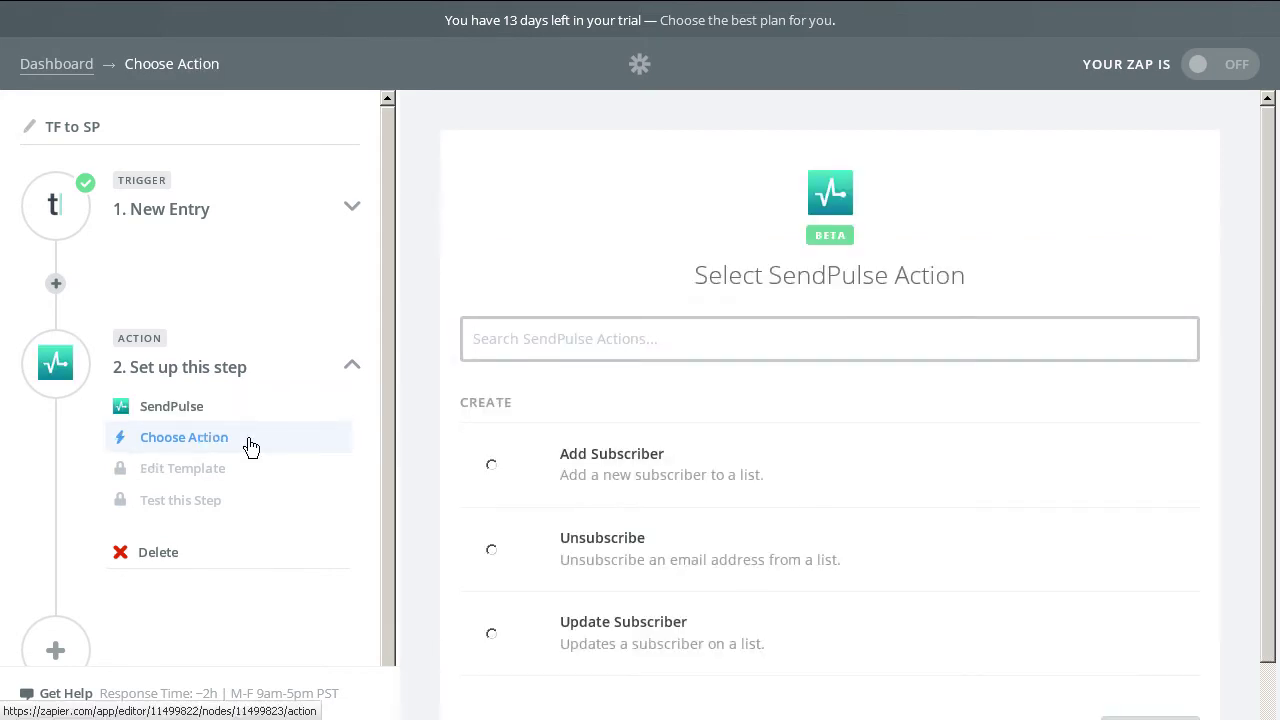
click(491, 466)
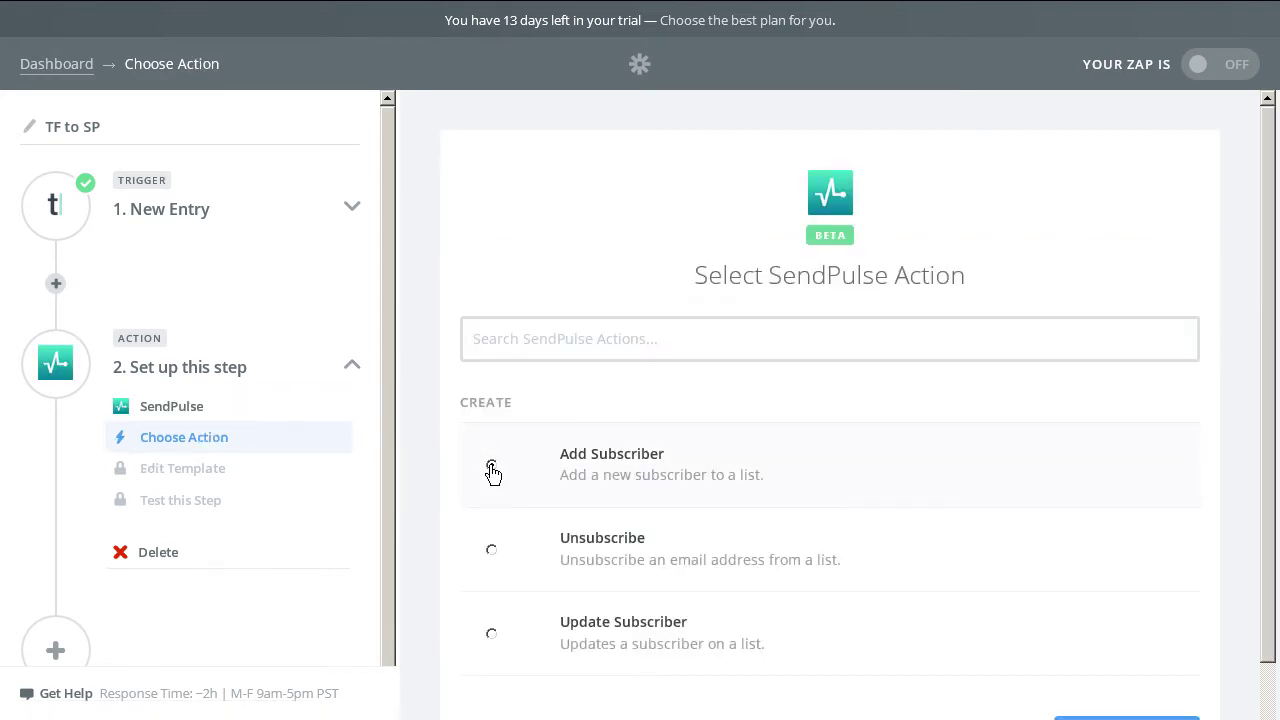
scroll(1149, 577, down, 1)
click(1127, 655)
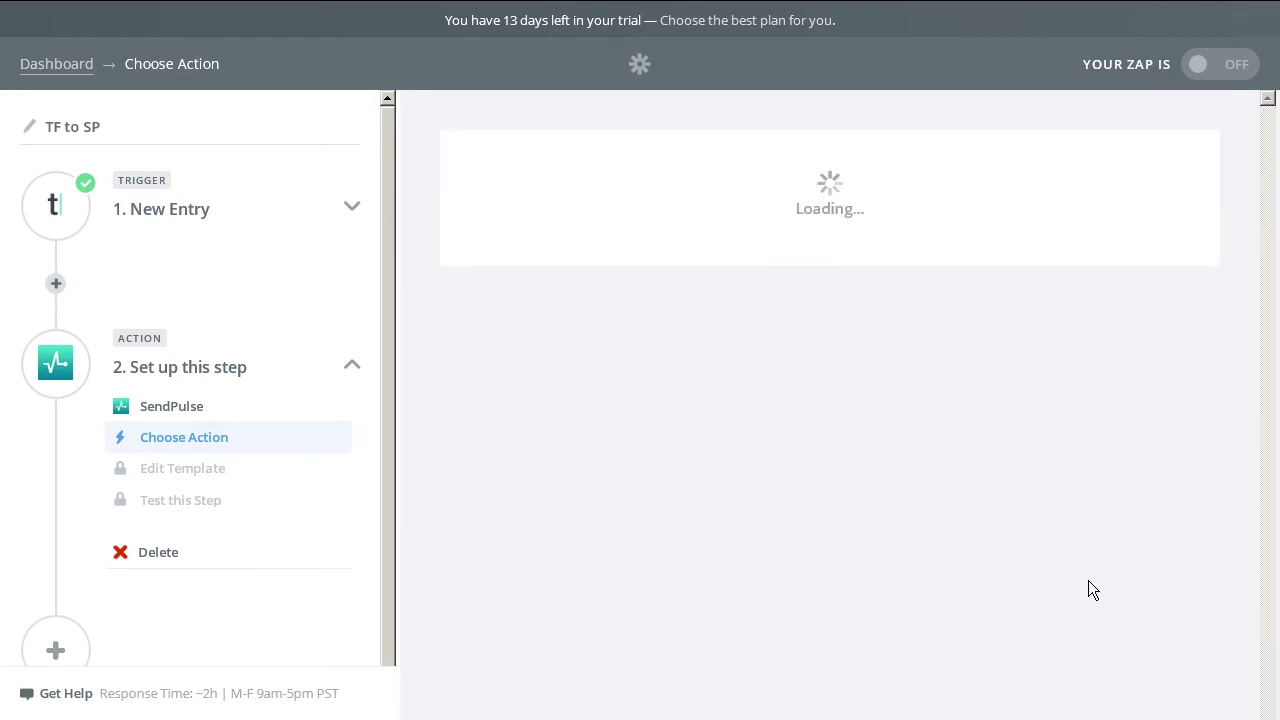
click(530, 375)
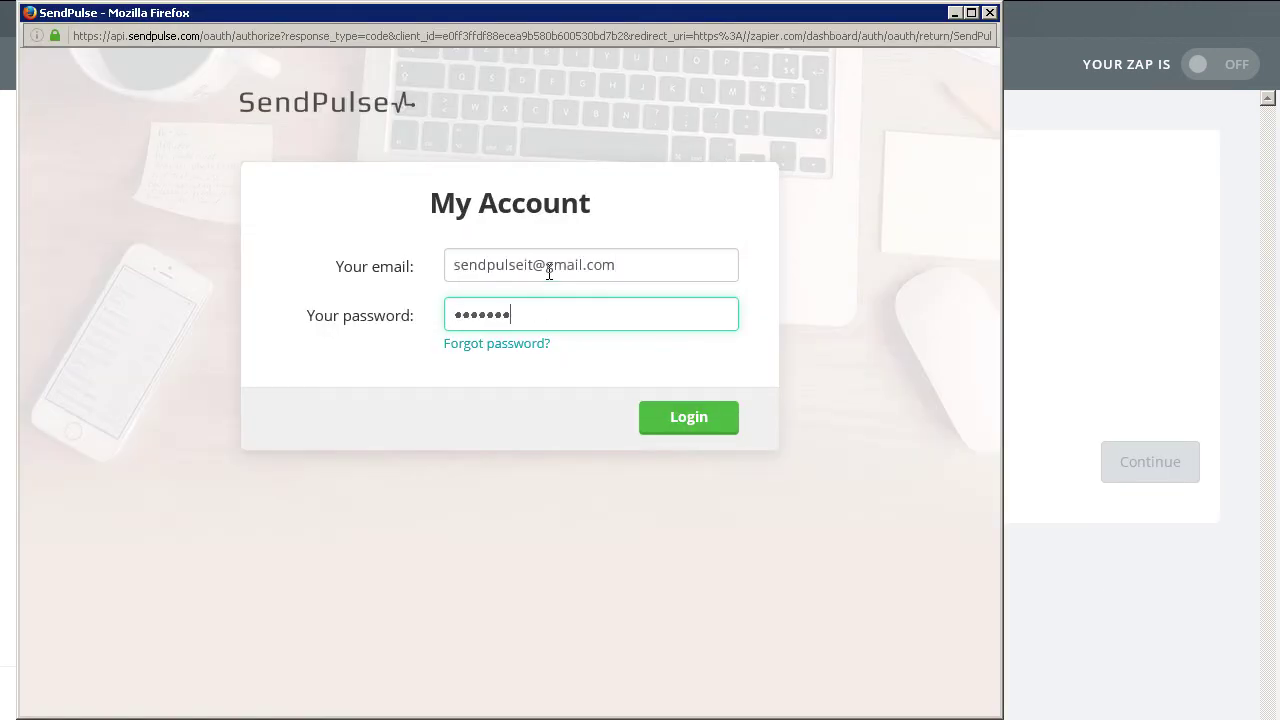
Authorize the SendPulse account and choose the 'Zapier TF to SP integration test' mailing list.
click(692, 420)
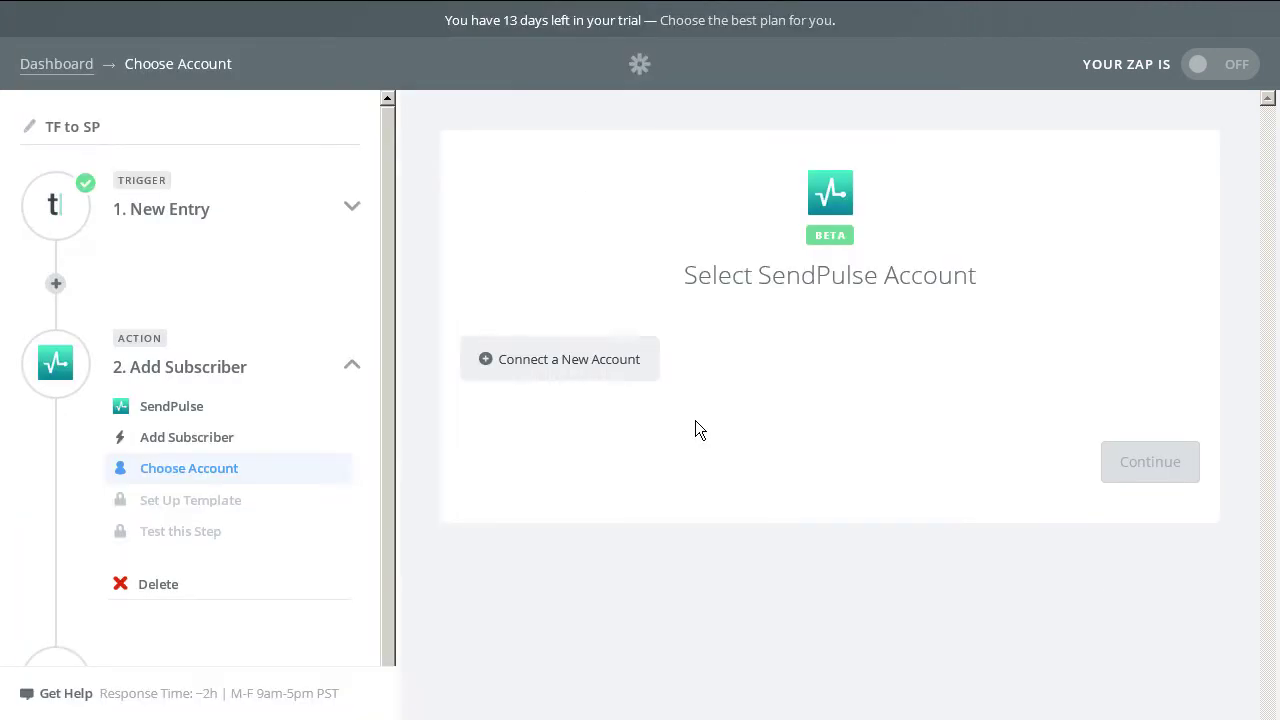
click(1103, 568)
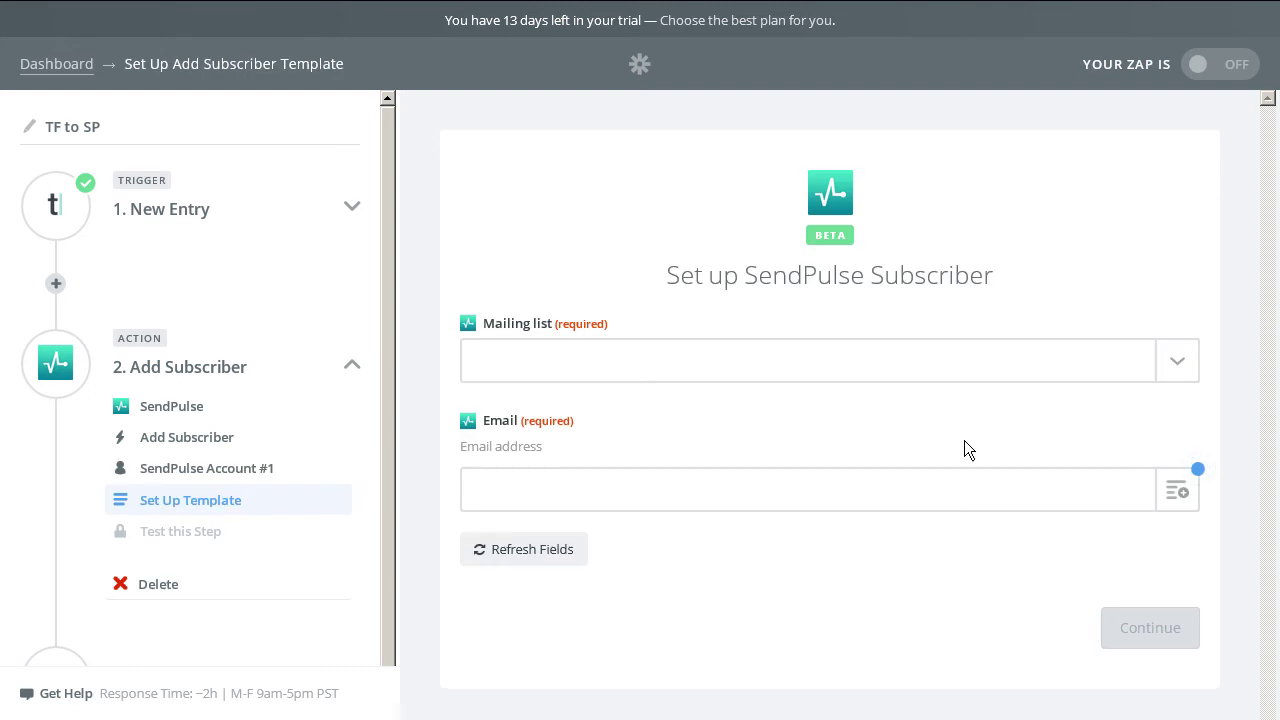
click(564, 362)
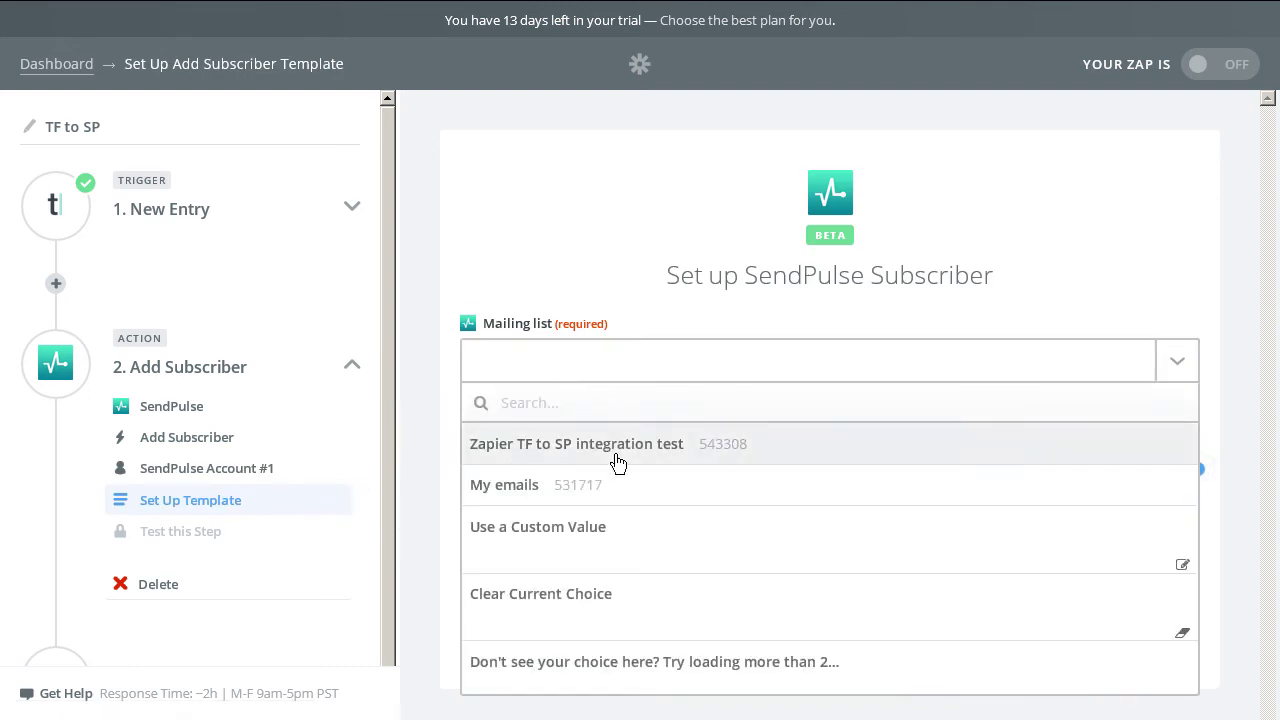
click(612, 446)
Map Typeform's e-mail answer into Email and the first-name answer into Name.
click(1195, 428)
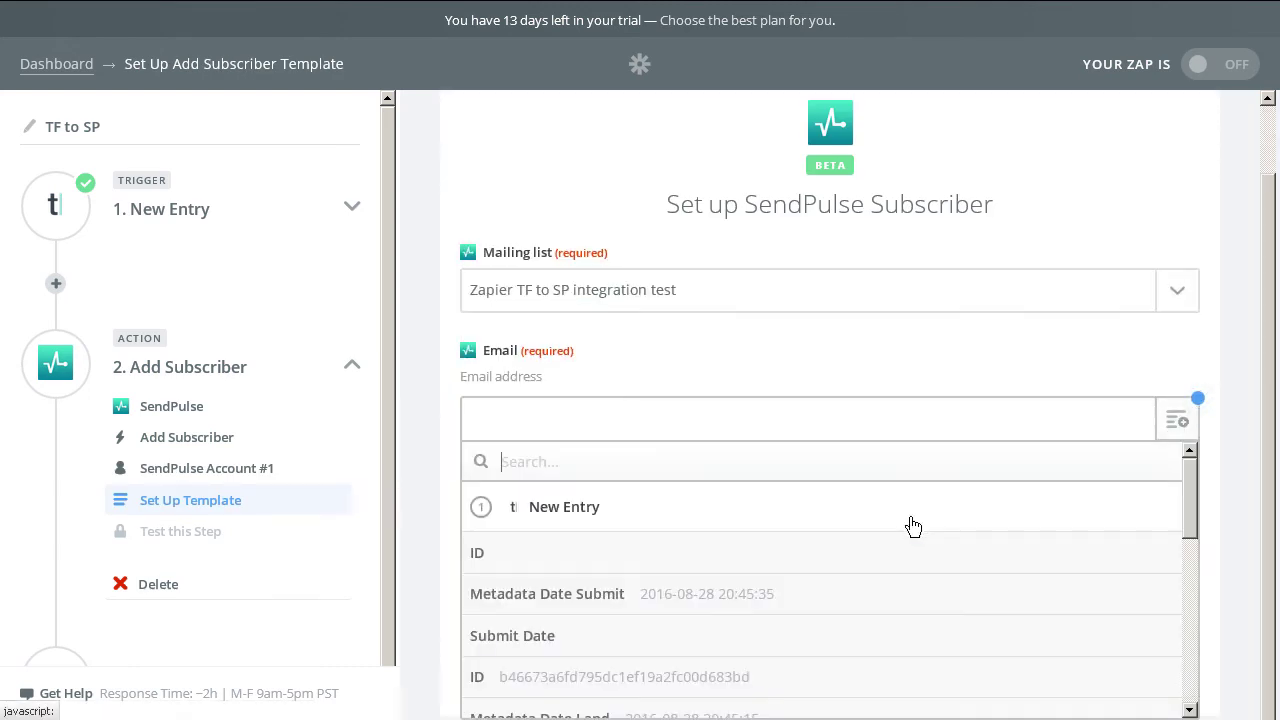
scroll(862, 580, down, 3)
scroll(862, 580, down, 2)
click(849, 606)
click(1025, 530)
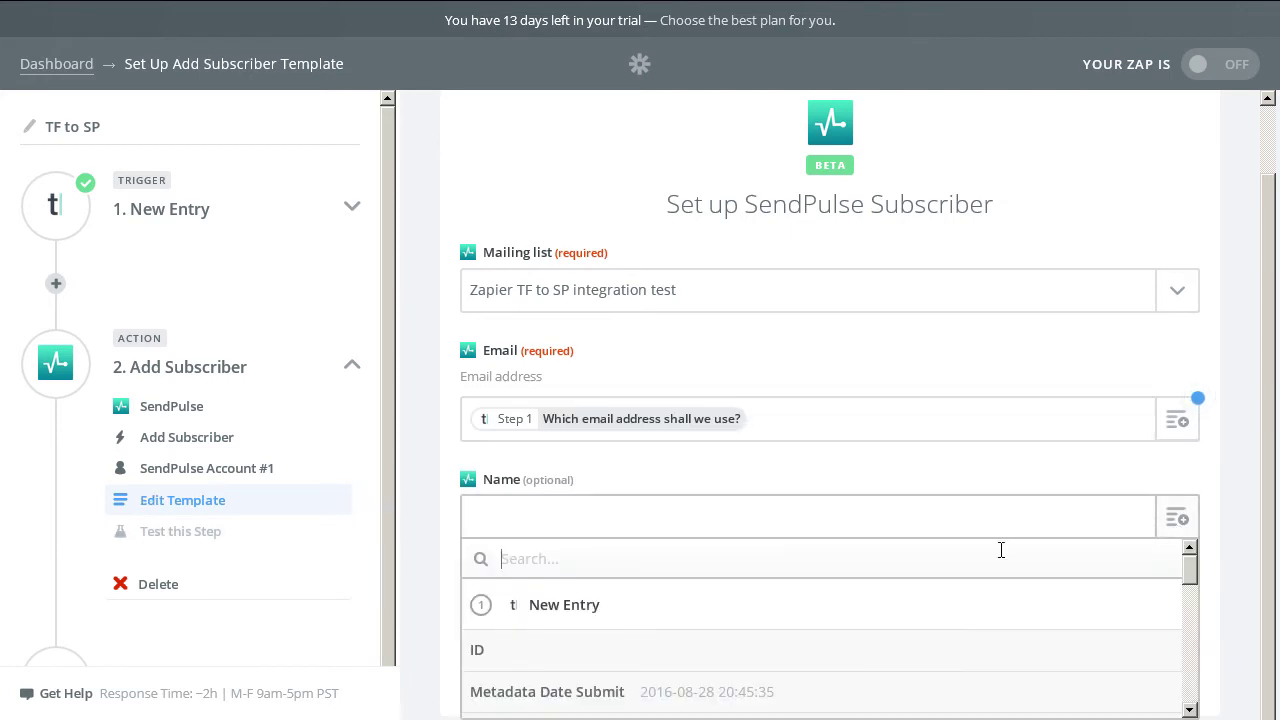
scroll(881, 628, down, 5)
scroll(865, 620, down, 4)
click(857, 606)
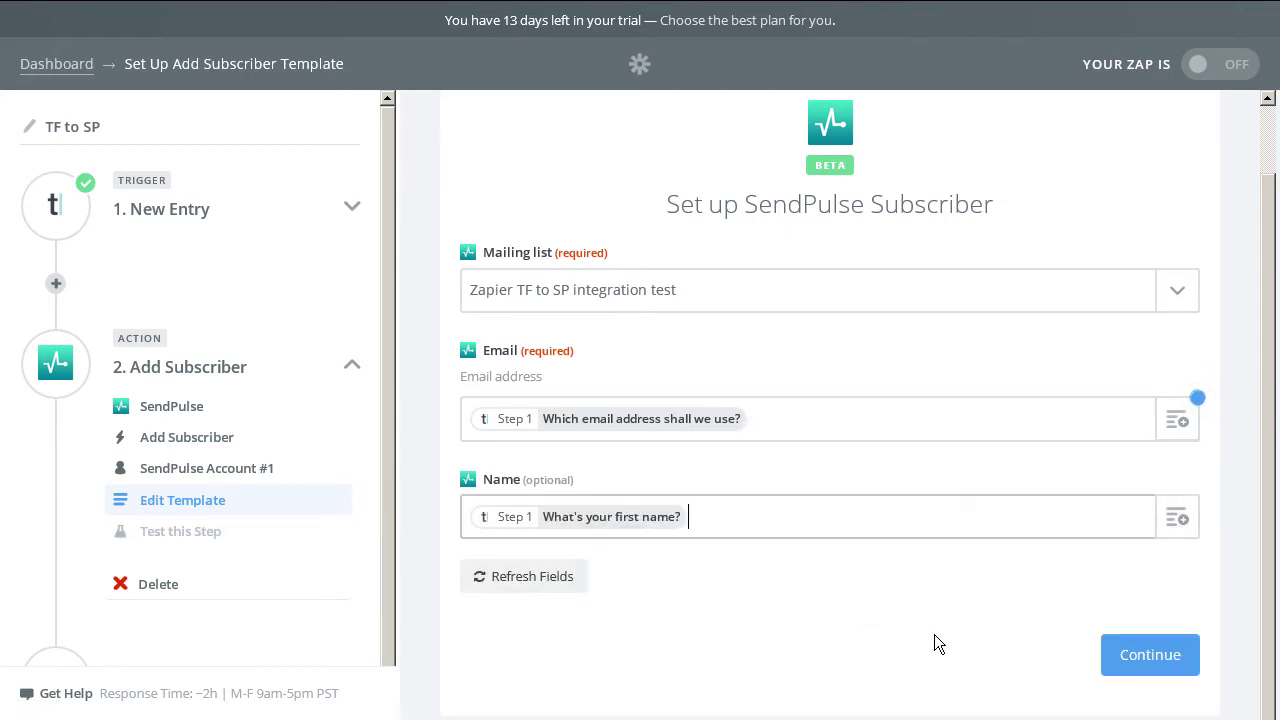
Create a SendPulse test subscriber and confirm the result reads true.
click(1152, 656)
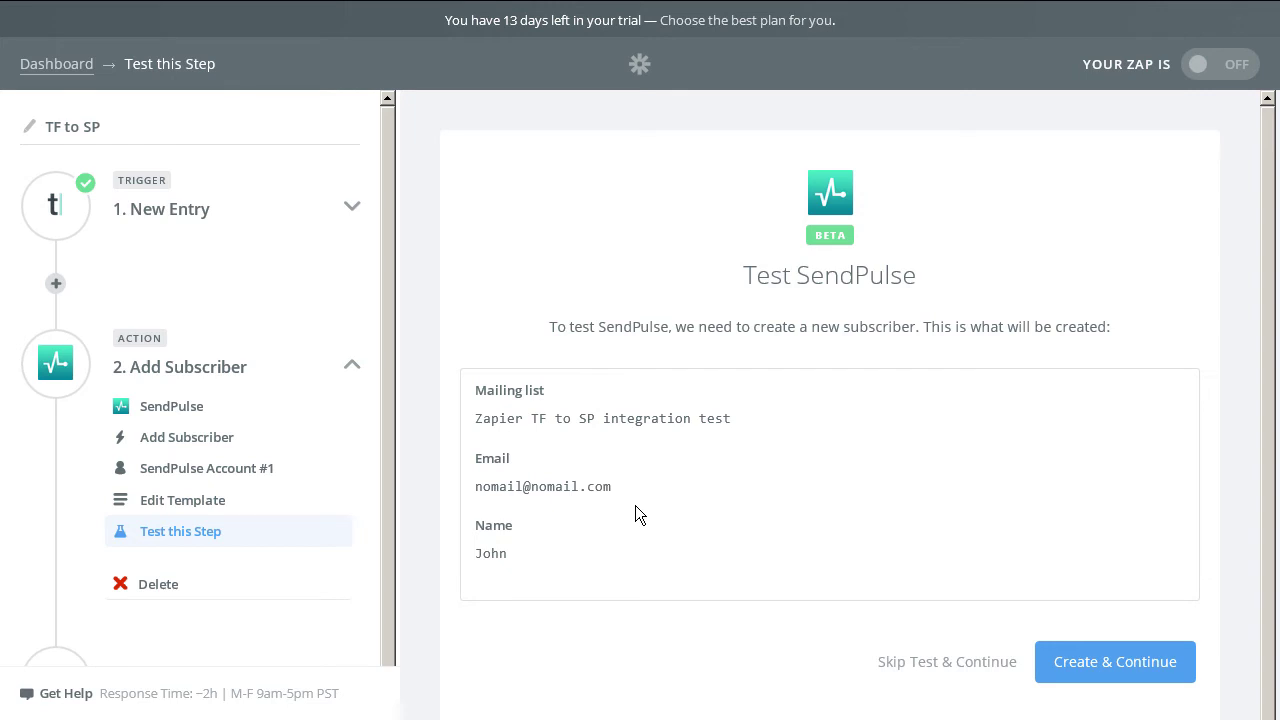
click(1130, 672)
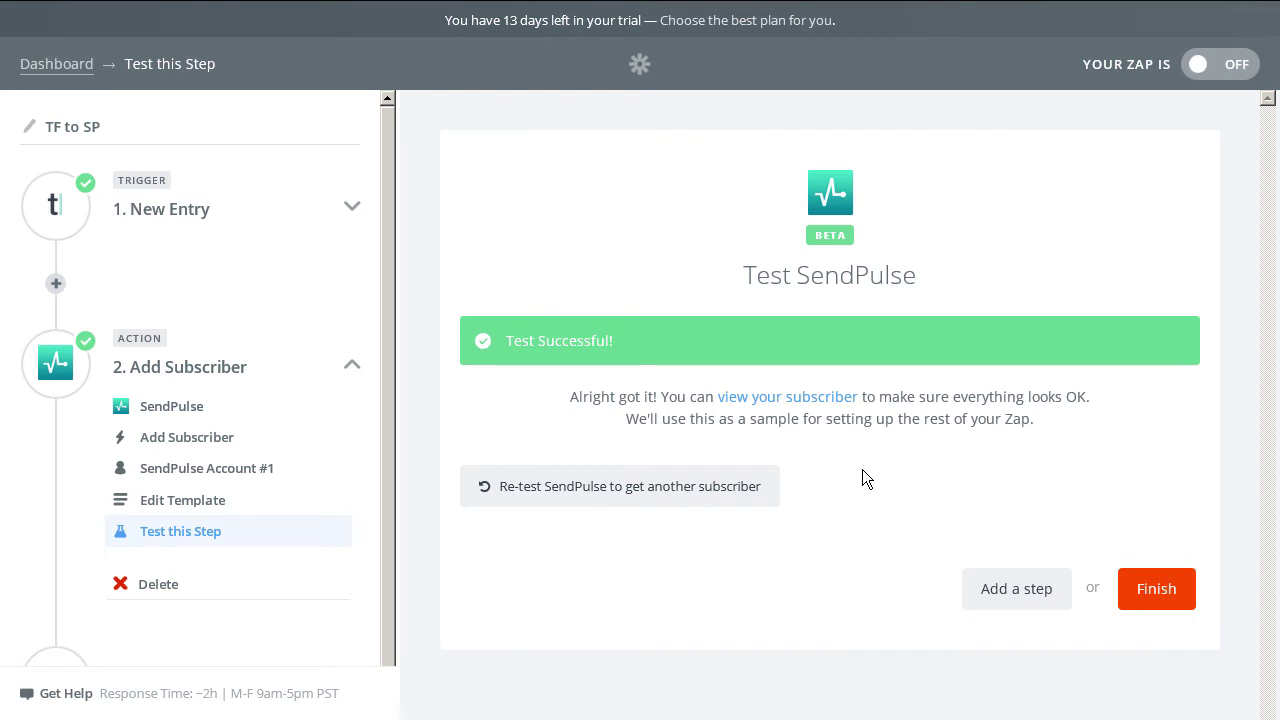
click(797, 400)
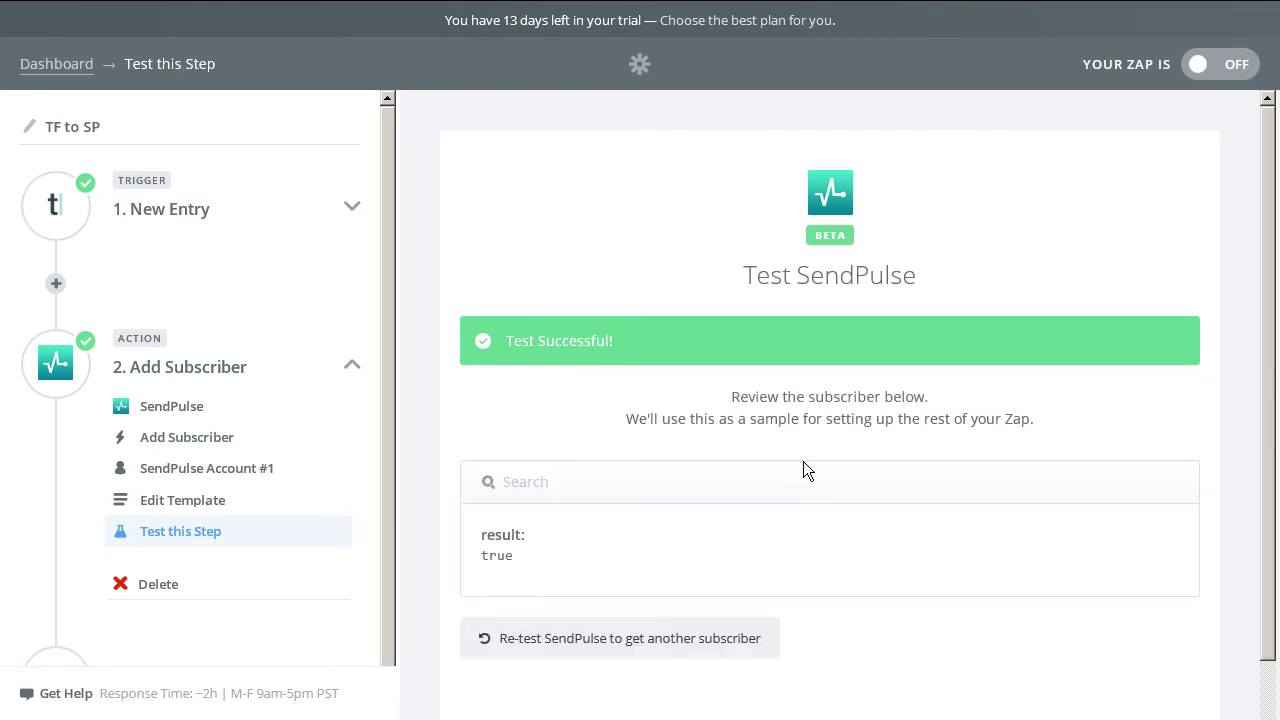
scroll(862, 525, down, 1)
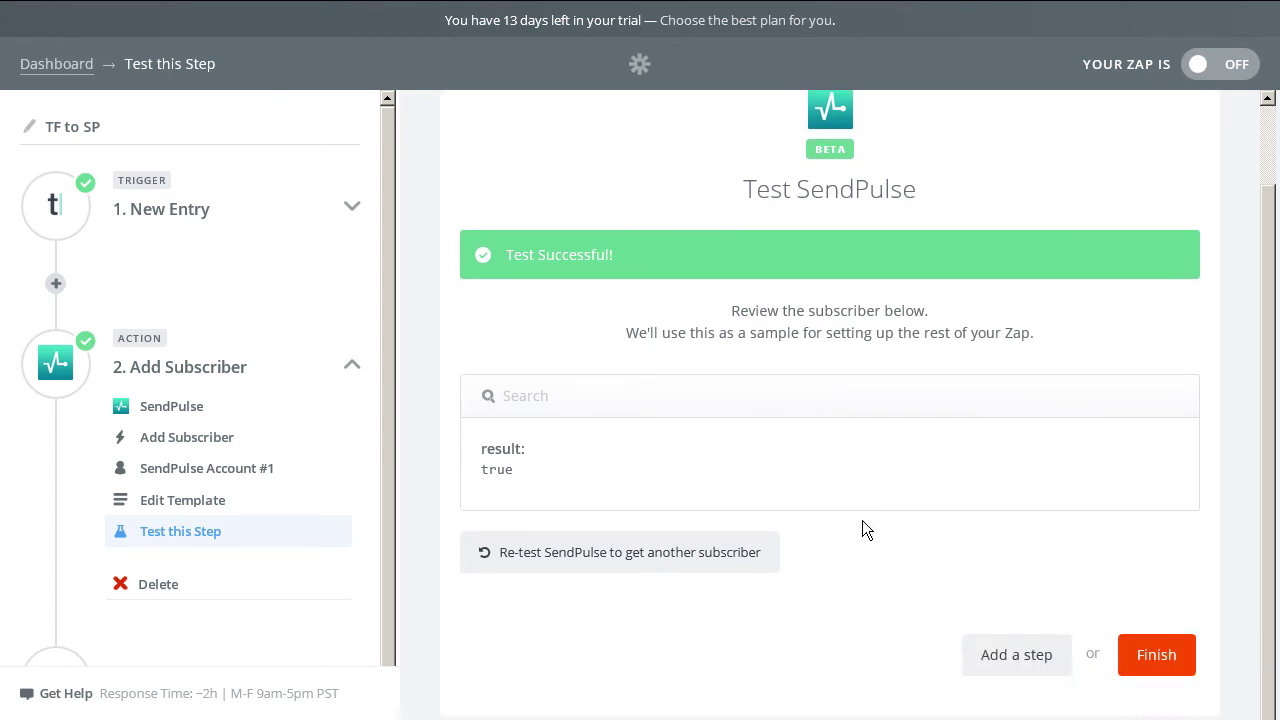
Finish the setup, switch the TF to SP zap ON, and view it on the dashboard.
click(1147, 659)
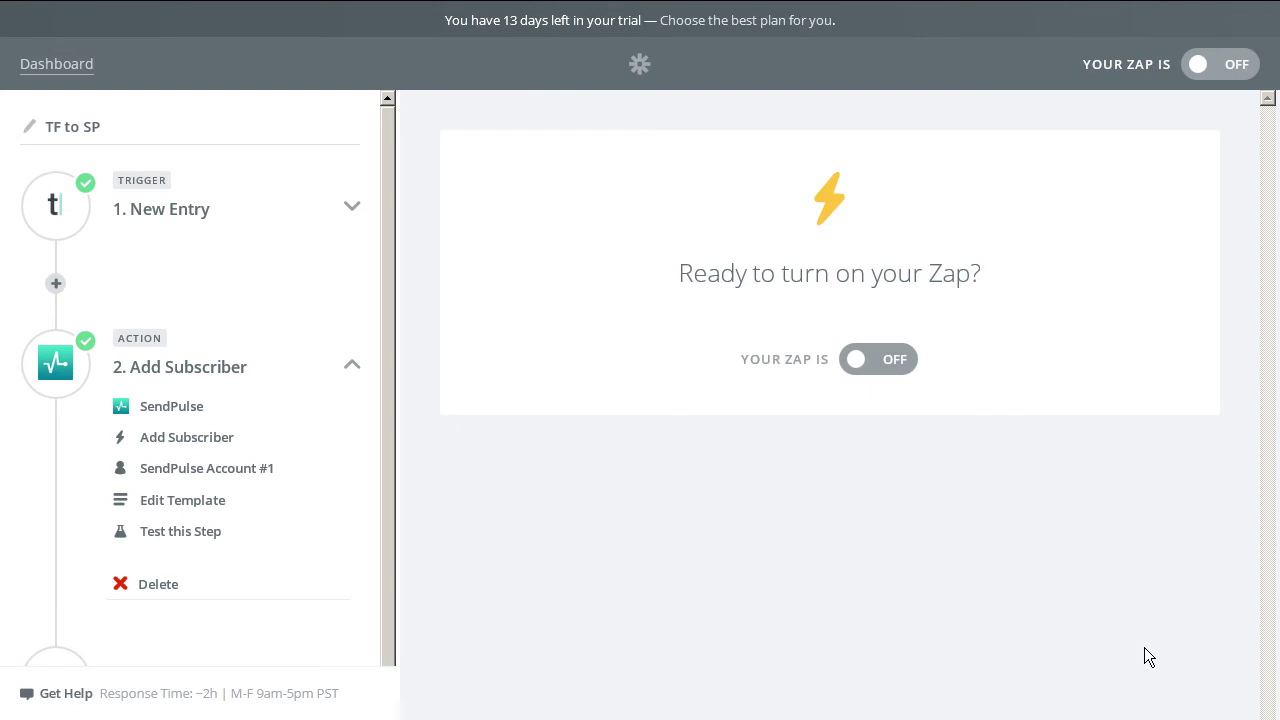
click(895, 362)
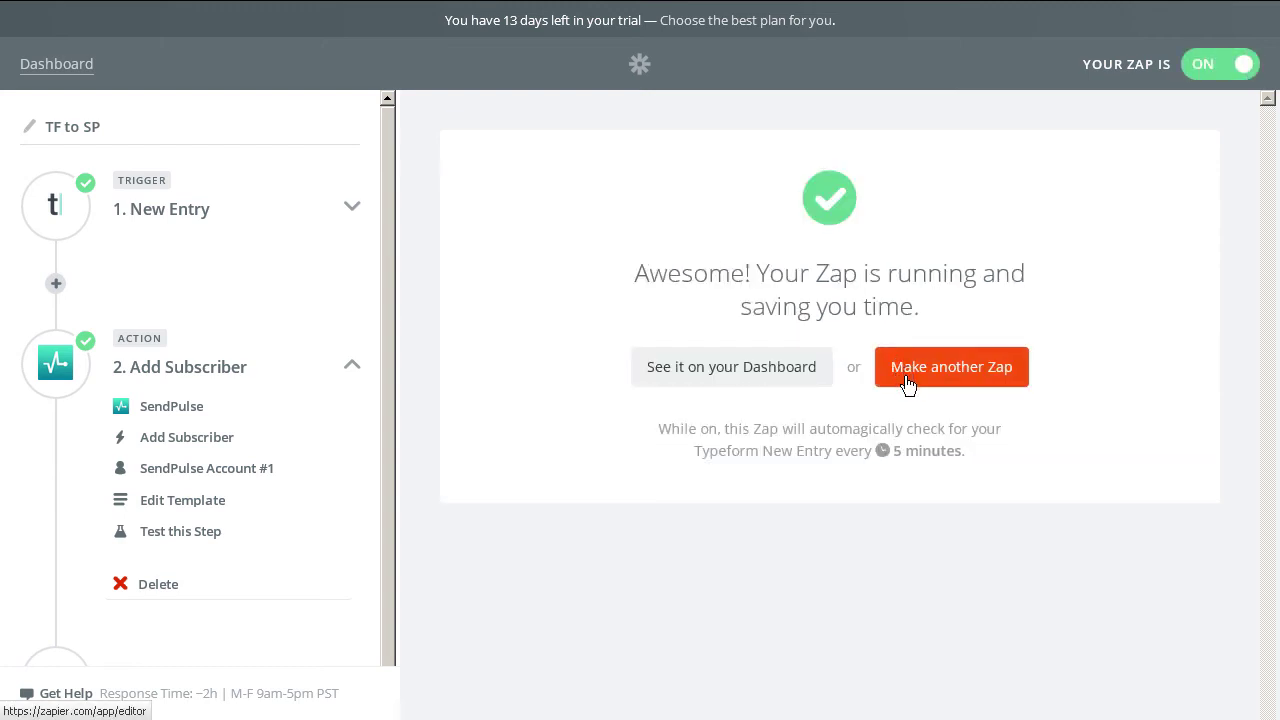
click(700, 373)
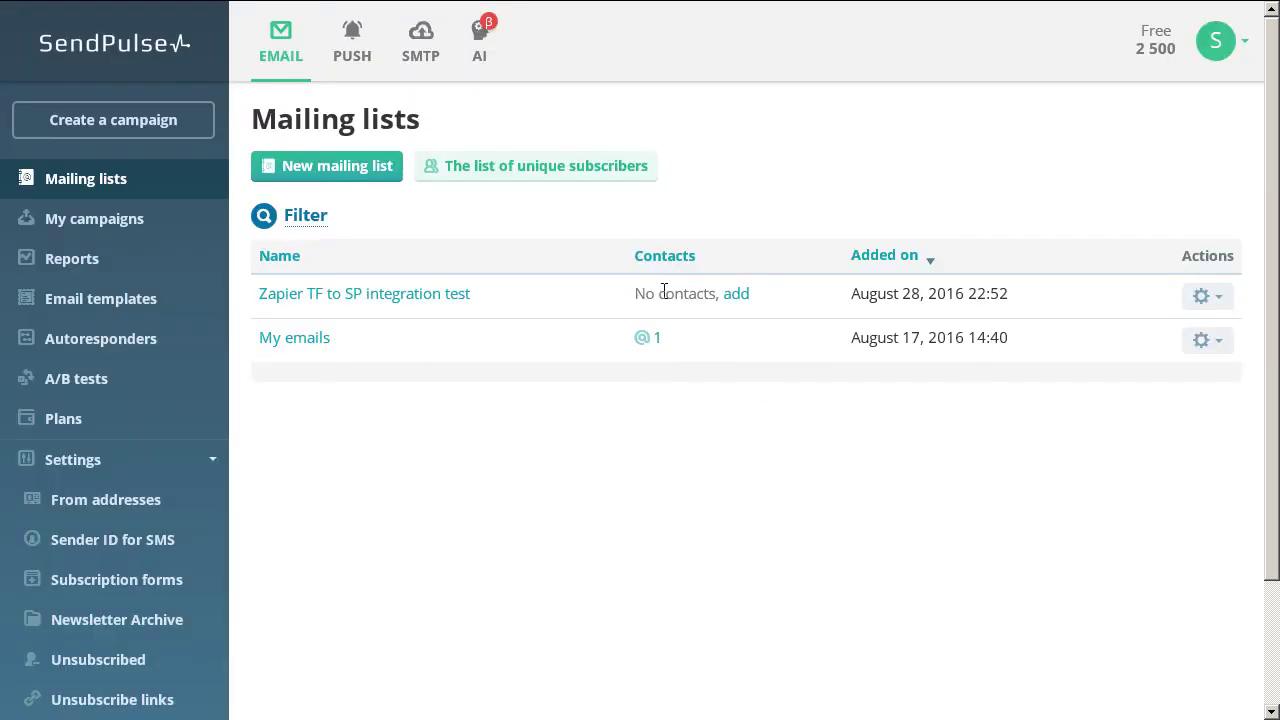
Check the refreshed integration test list, then submit another Typeform registration with first name, last name and e-mail.
key(F5)
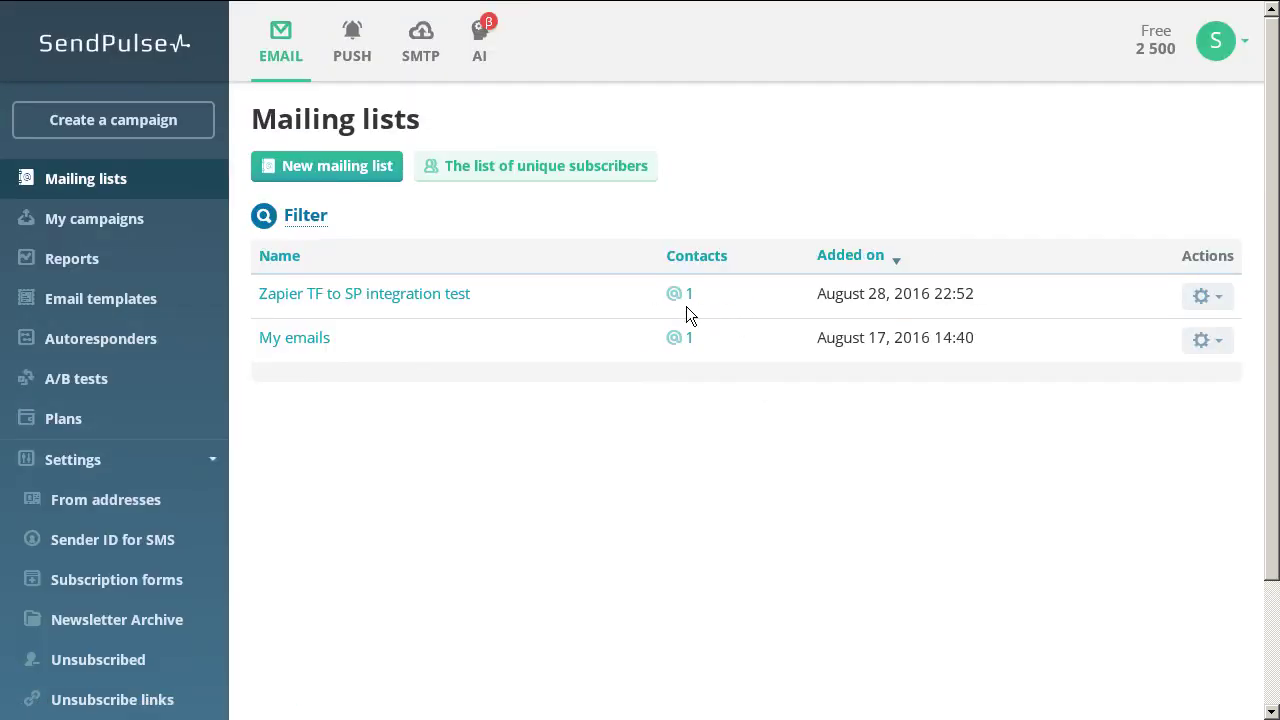
click(430, 298)
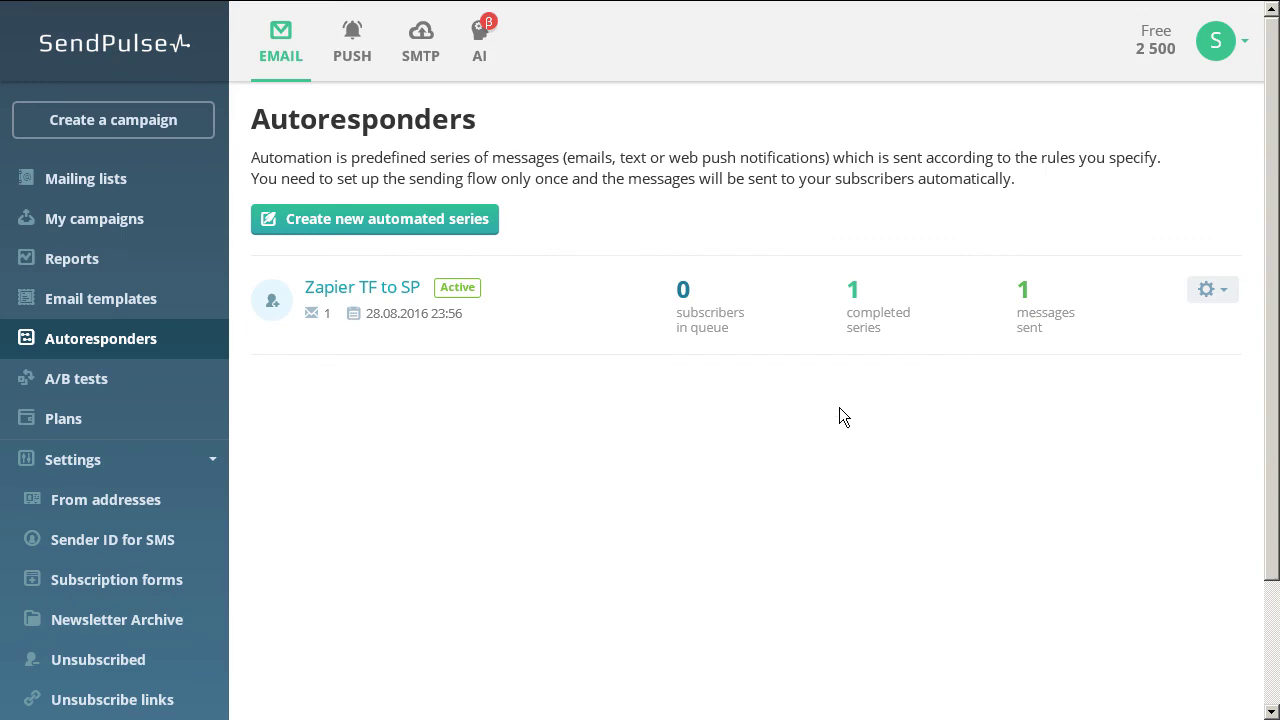
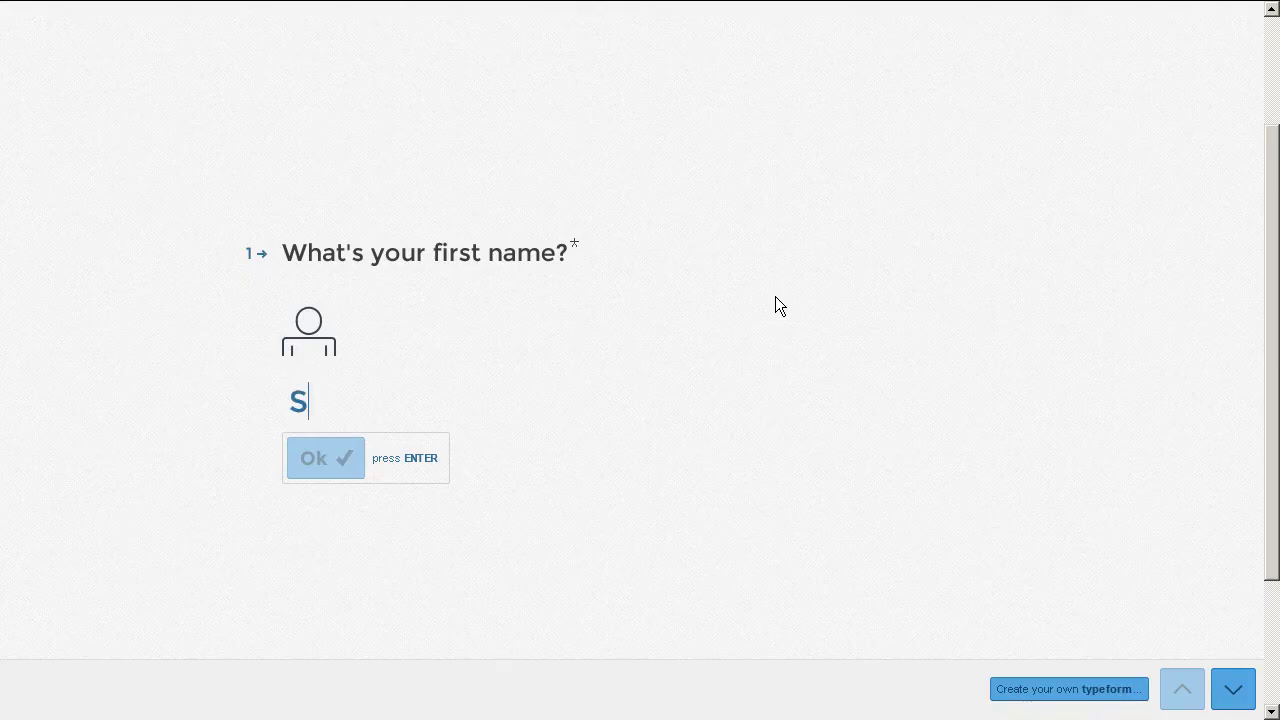
key(Return)
key(Return)
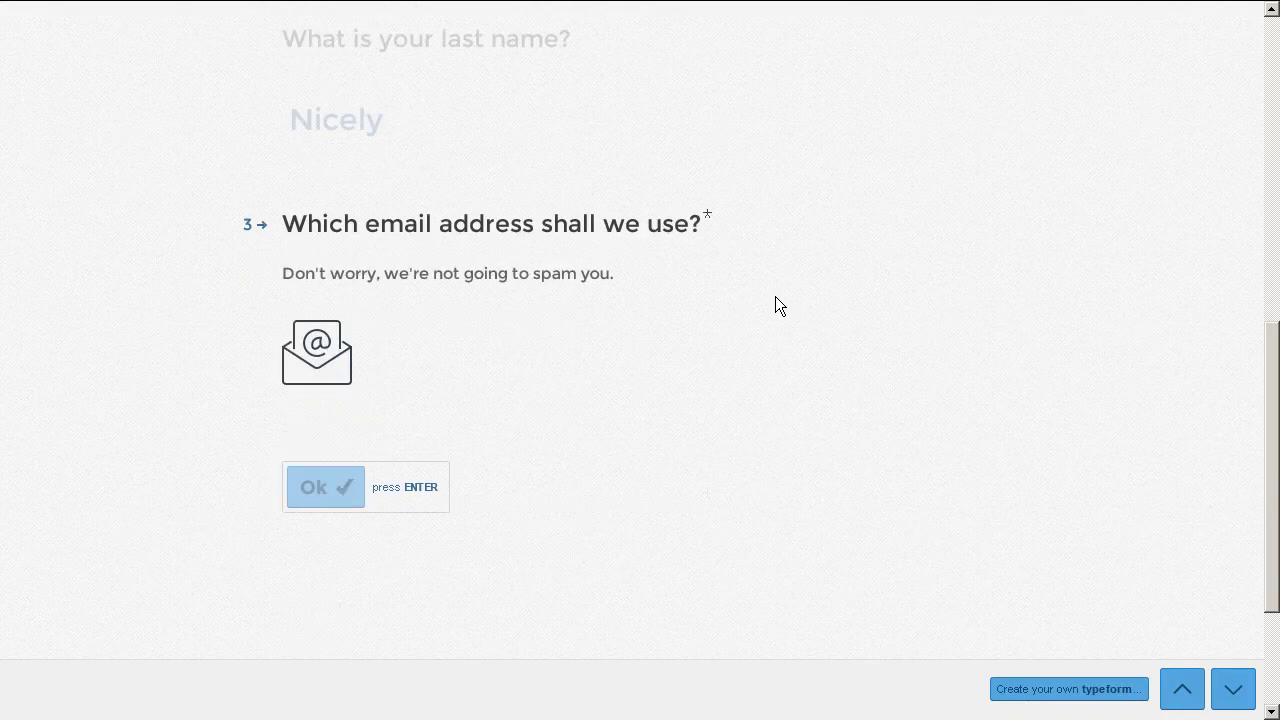
text(fake@nomail.com)
key(Return)
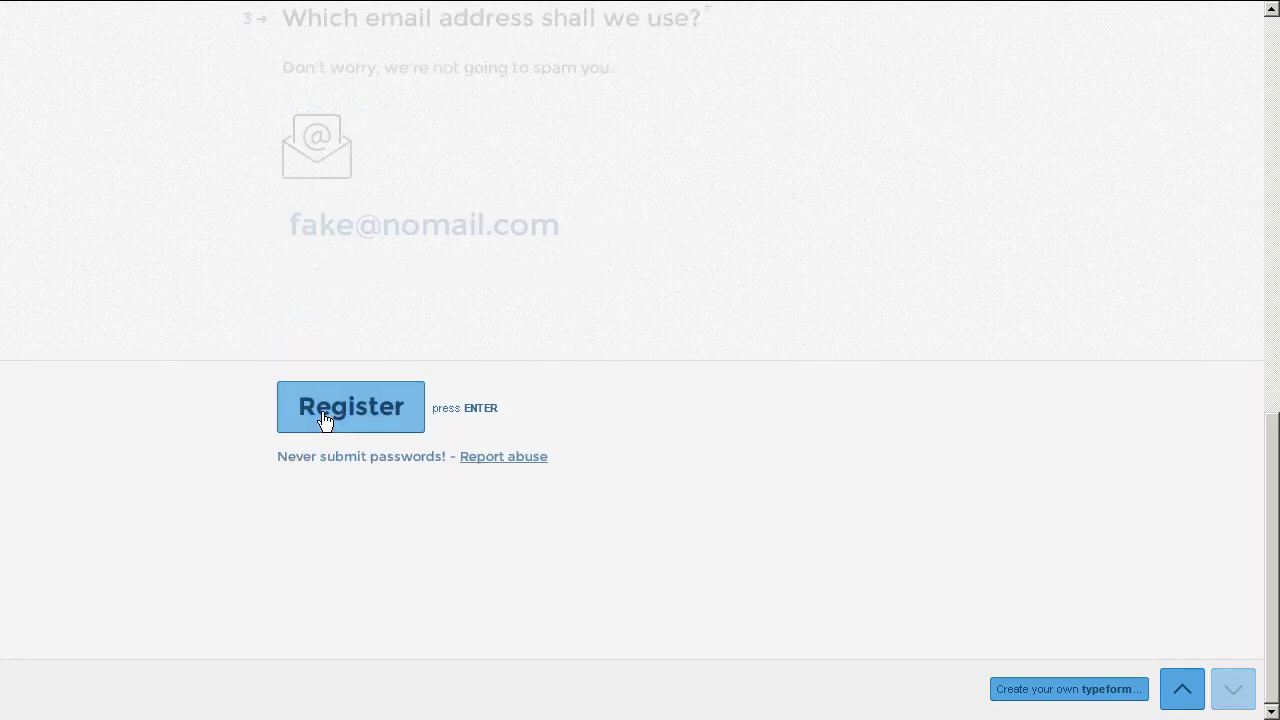
click(323, 418)
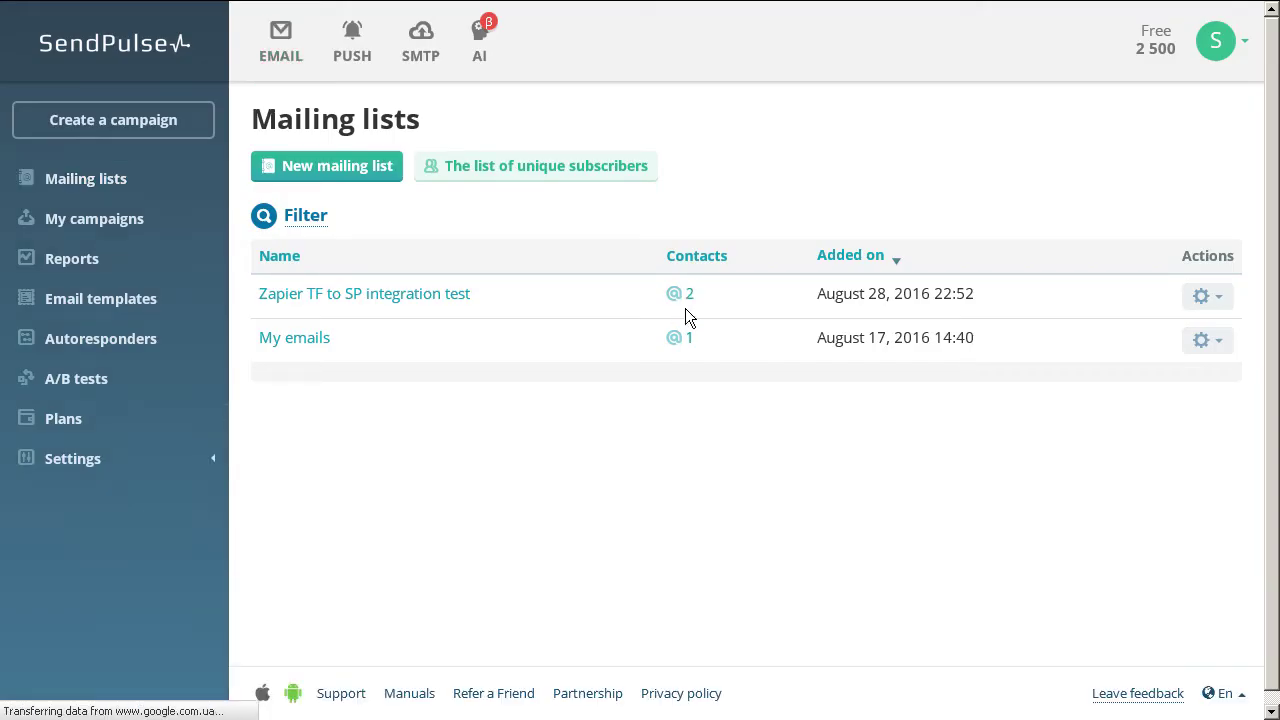
Confirm the integration test list has 2 contacts and the TF to SP autoresponder sent 2 messages.
click(470, 296)
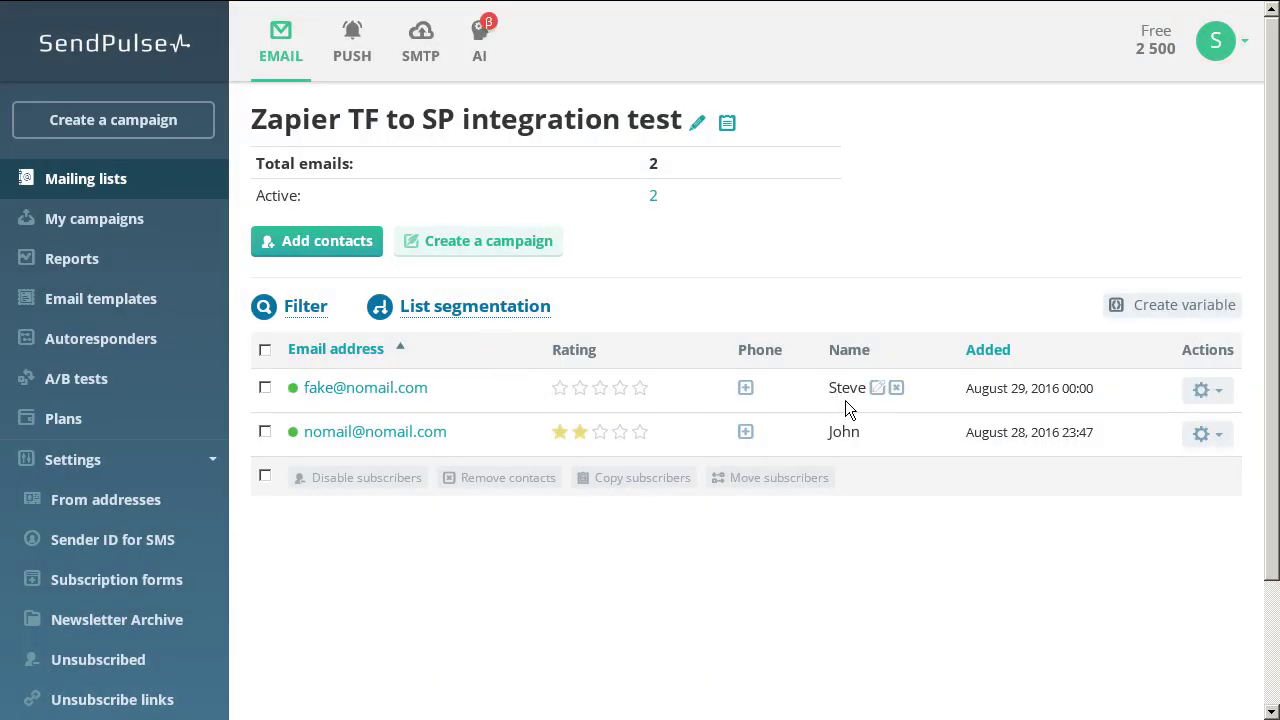
click(103, 350)
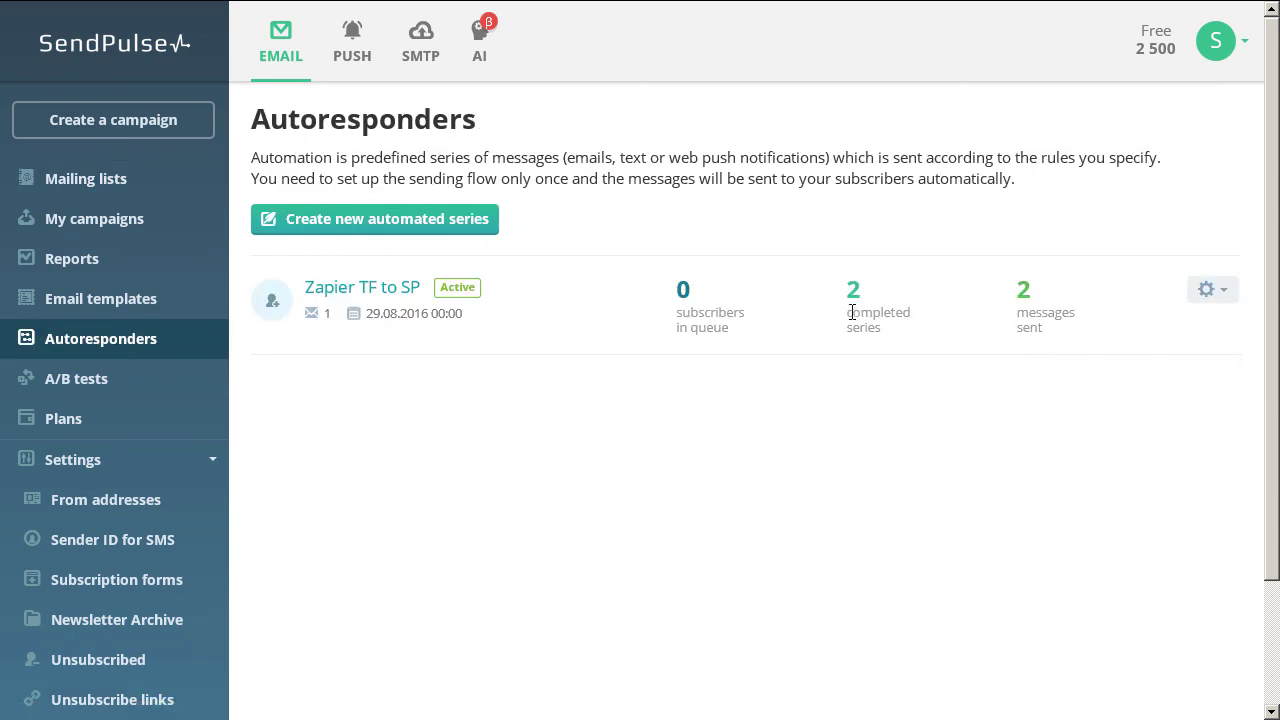